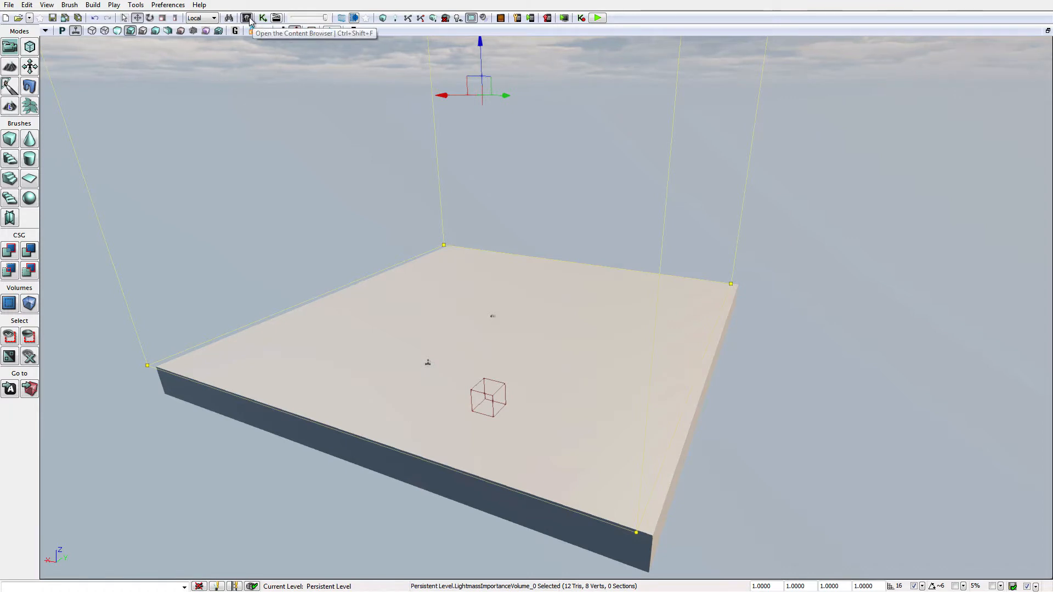
Open the Content Browser and filter its package list by "rx_BU_pre"
click(248, 18)
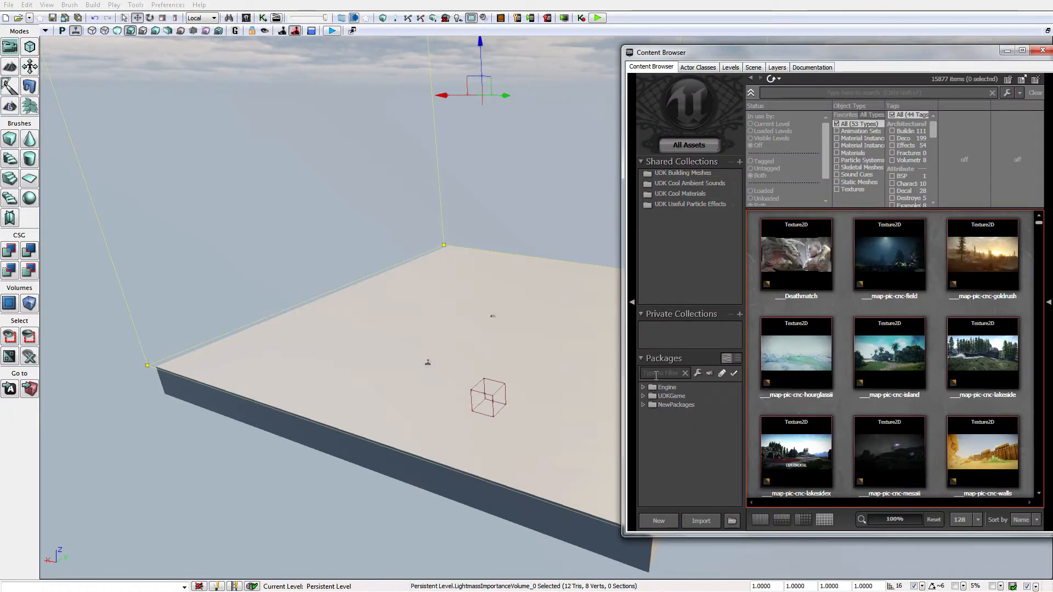
text(rx)
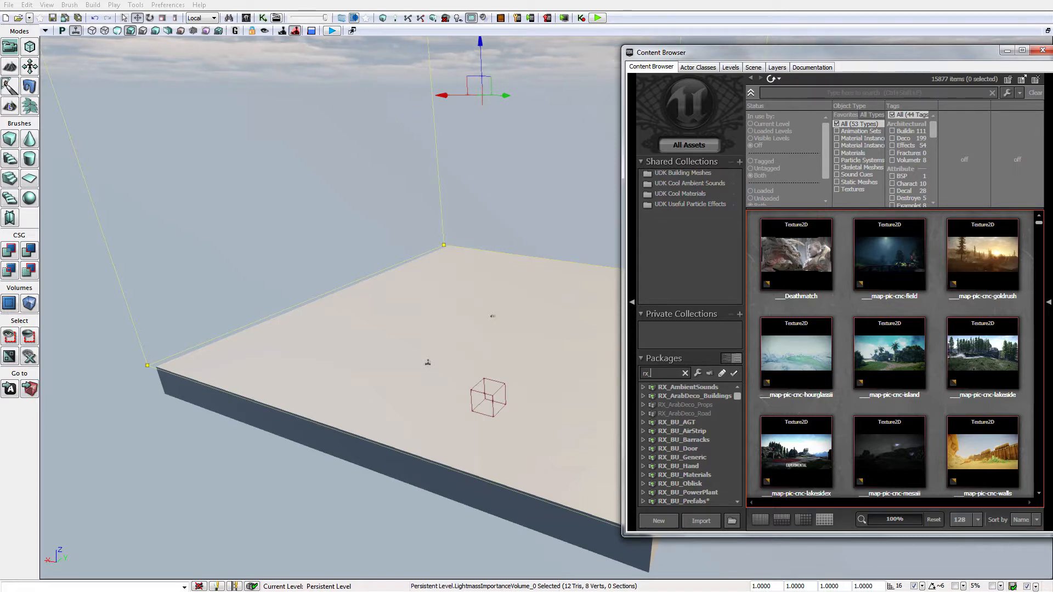
text(_B)
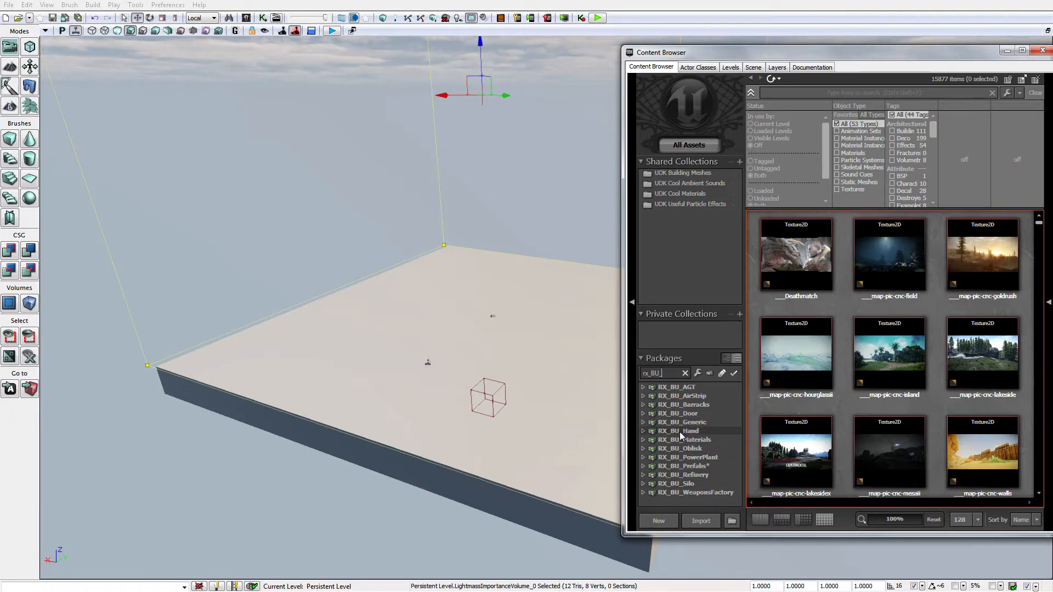
text(U_pre)
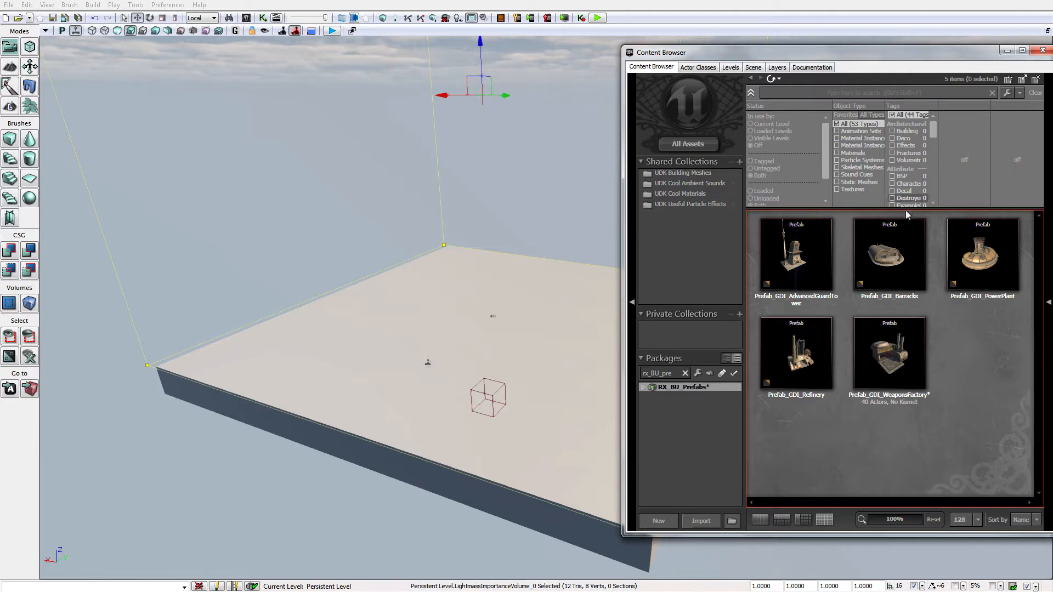
Expand the RX_BU_Prefabs package and fully load it so all its building prefabs are available
click(889, 254)
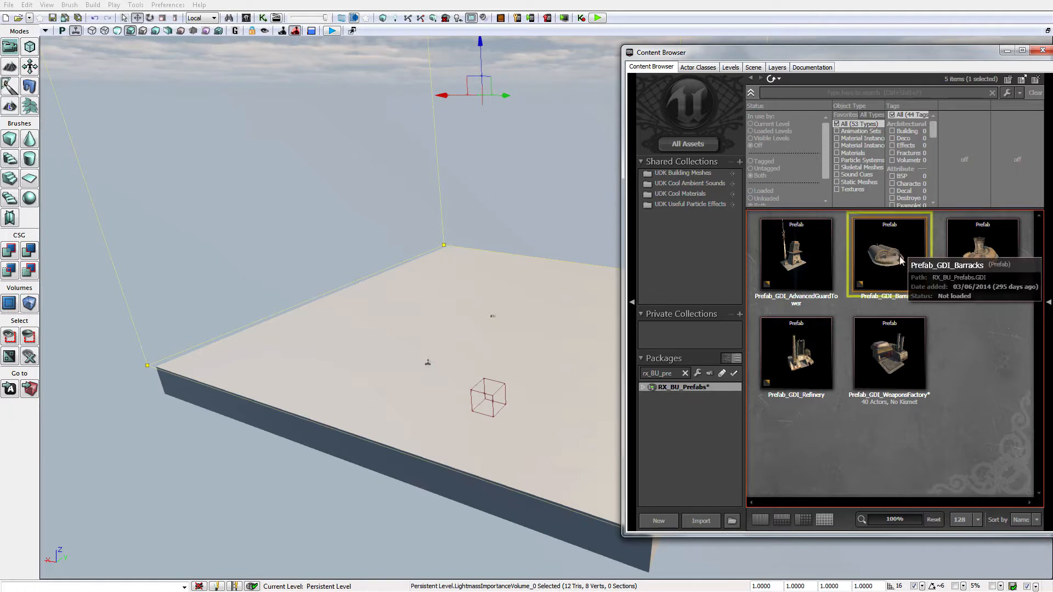
click(642, 387)
right_click(680, 388)
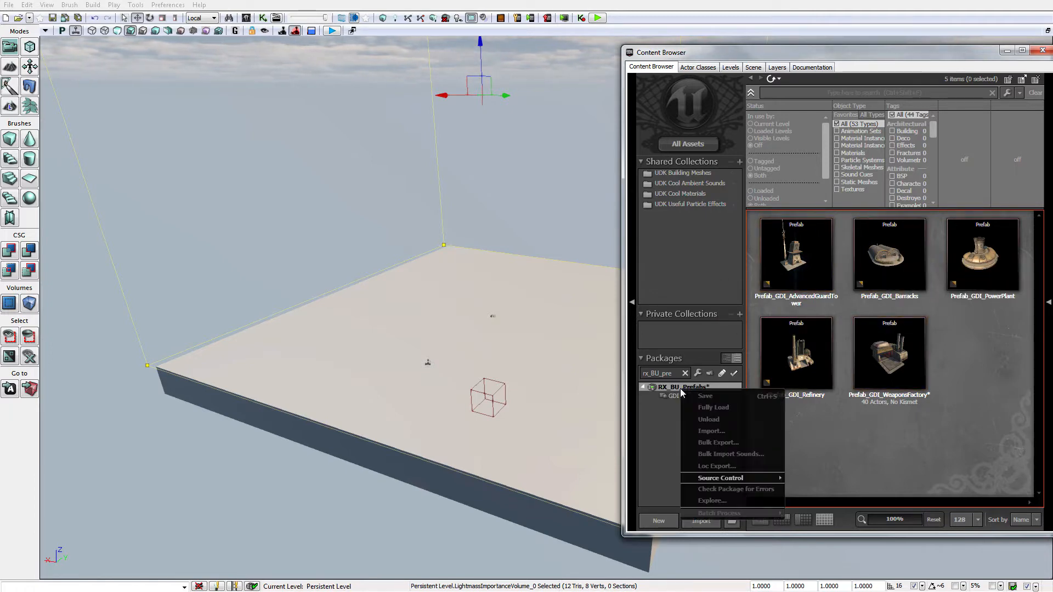
click(728, 408)
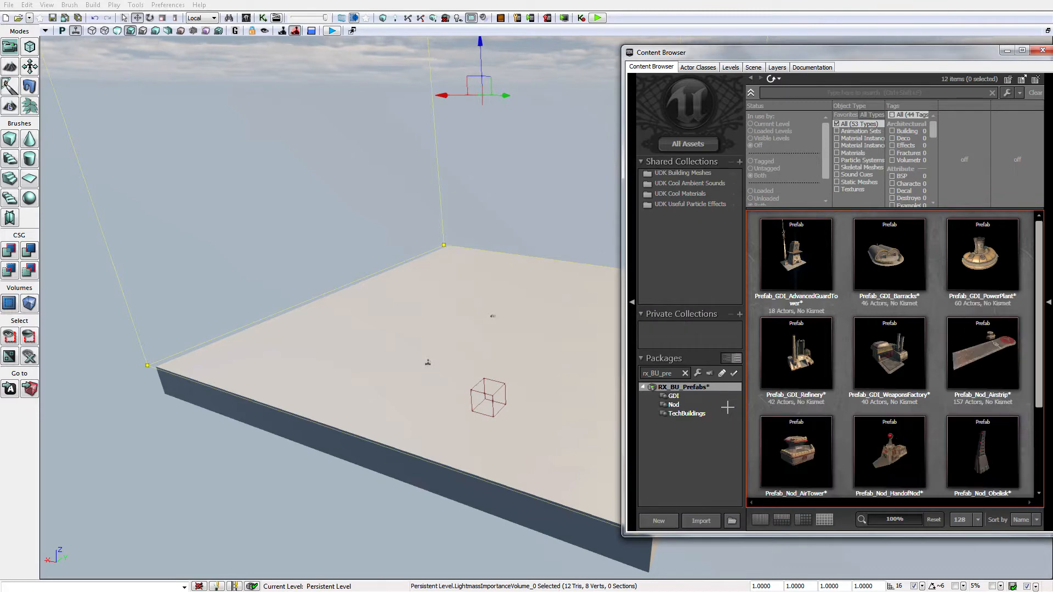
Look through the prefabs in the Nod, TechBuildings and GDI groups of RX_BU_Prefabs
click(674, 404)
click(685, 414)
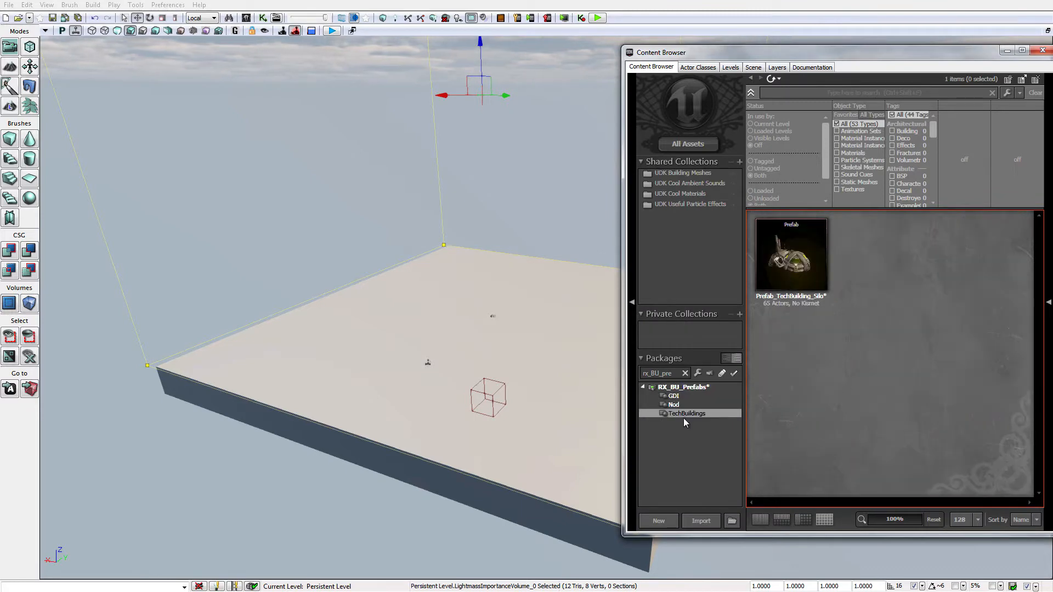
click(673, 396)
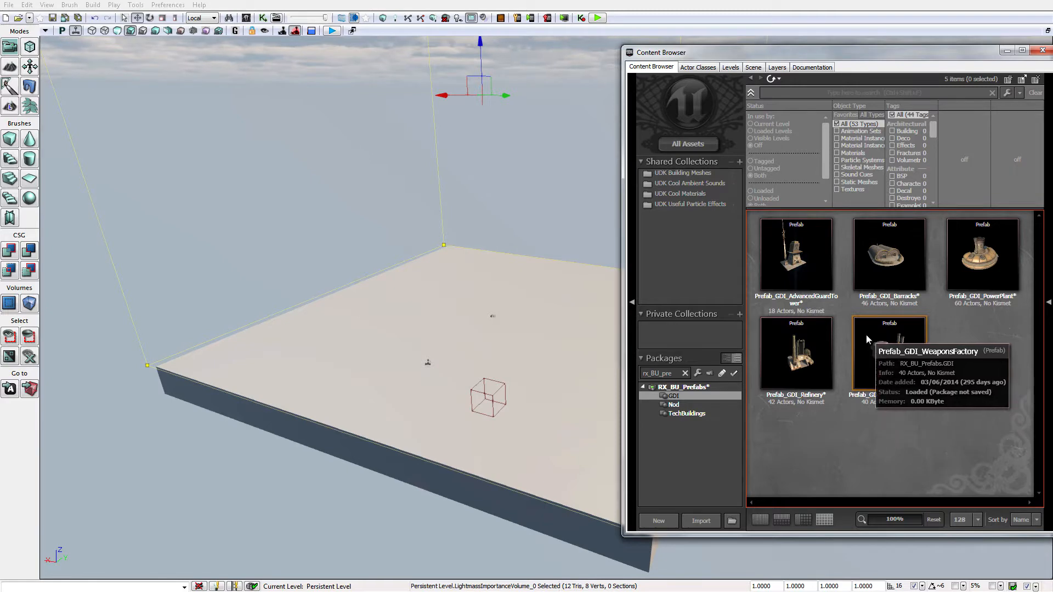
click(880, 355)
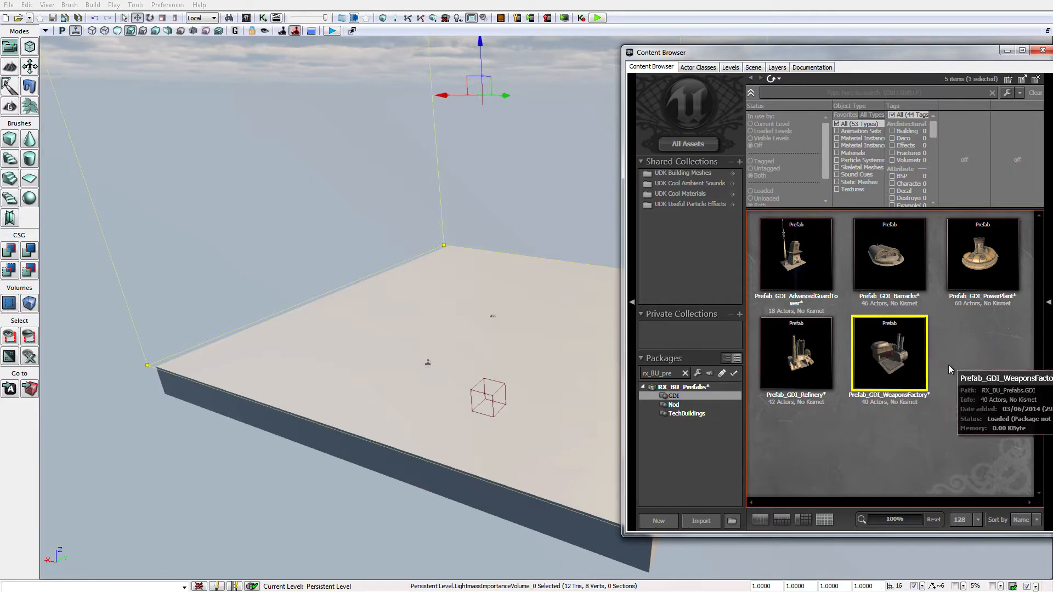
click(673, 404)
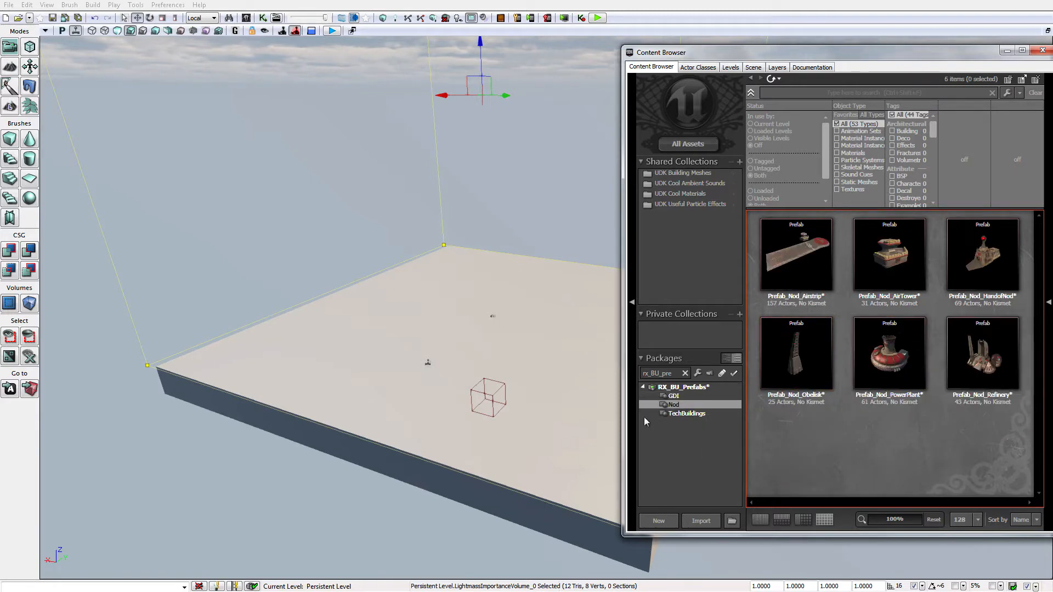
click(794, 258)
click(913, 226)
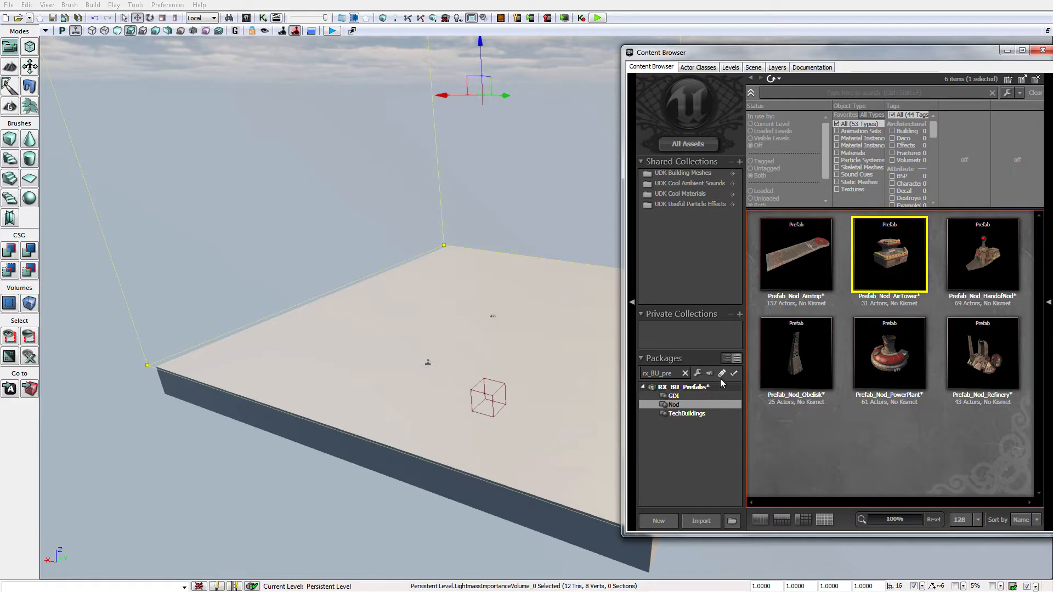
Place Prefab_GDI_WeaponsFactory from the GDI group onto the level's floor slab
click(677, 396)
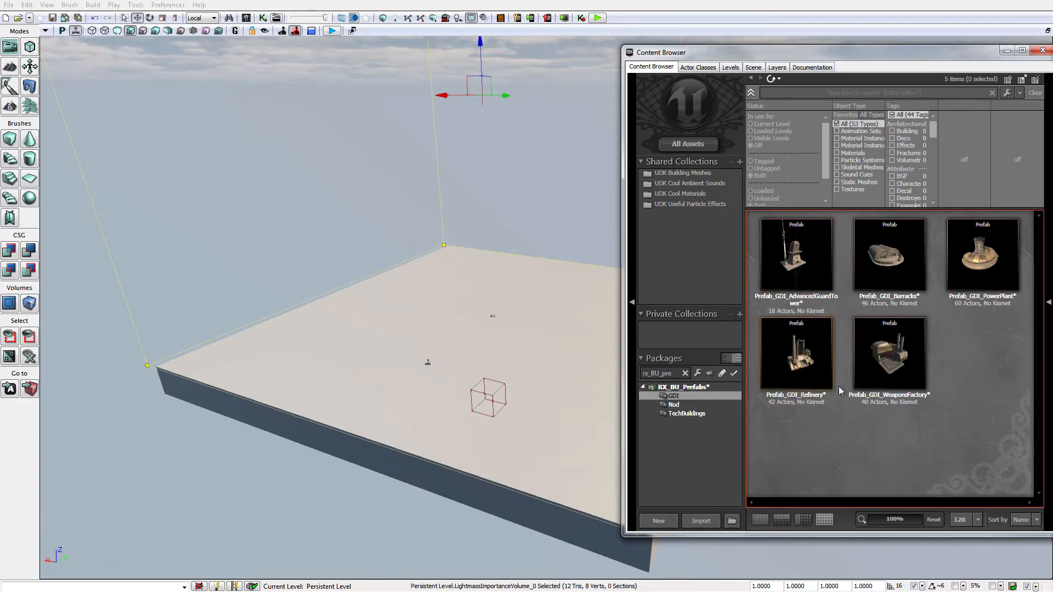
drag(888, 353, 462, 326)
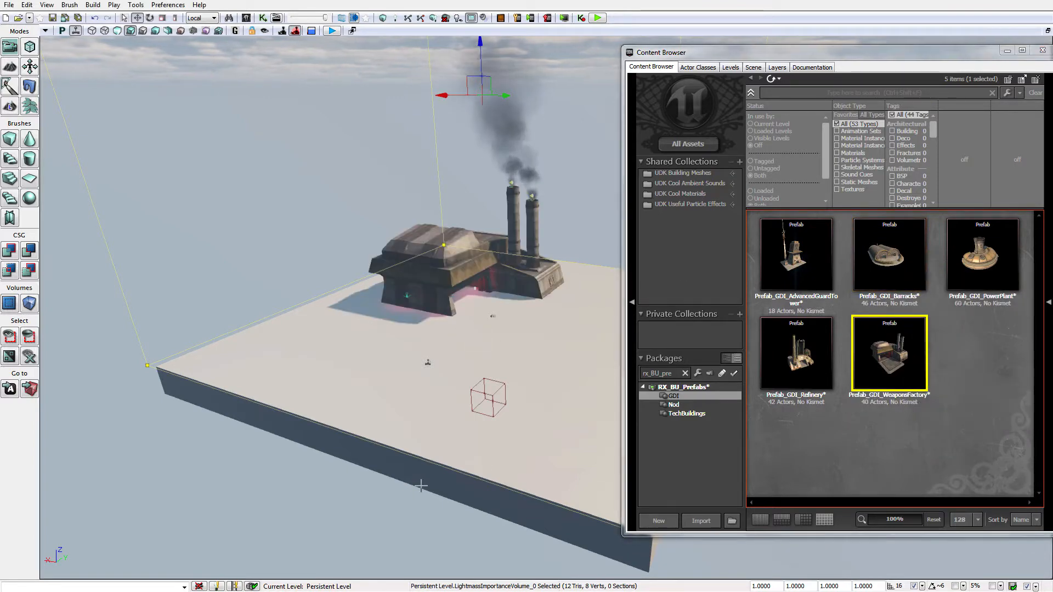
click(697, 67)
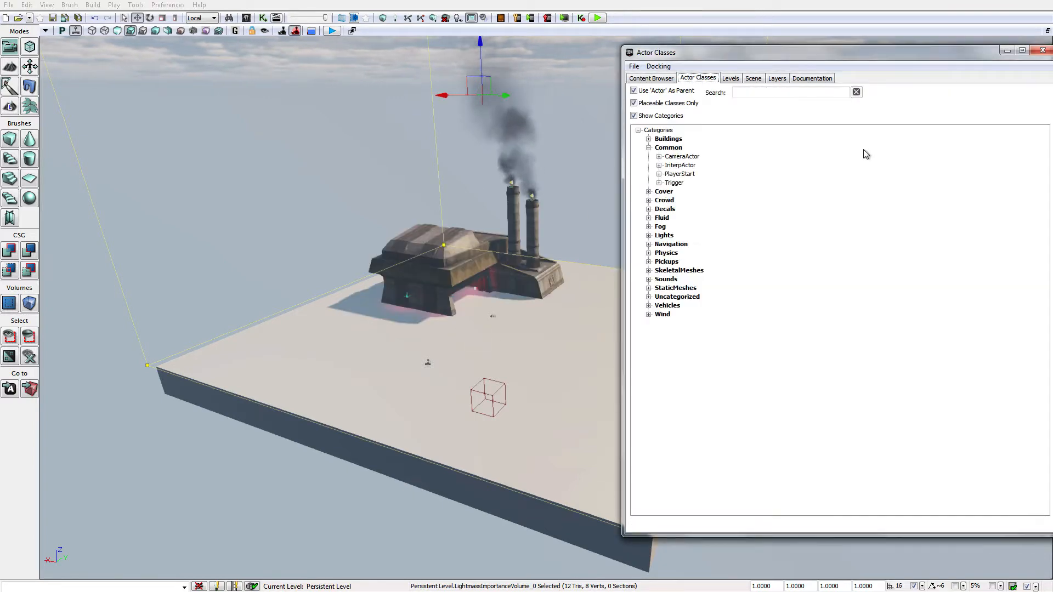
click(651, 80)
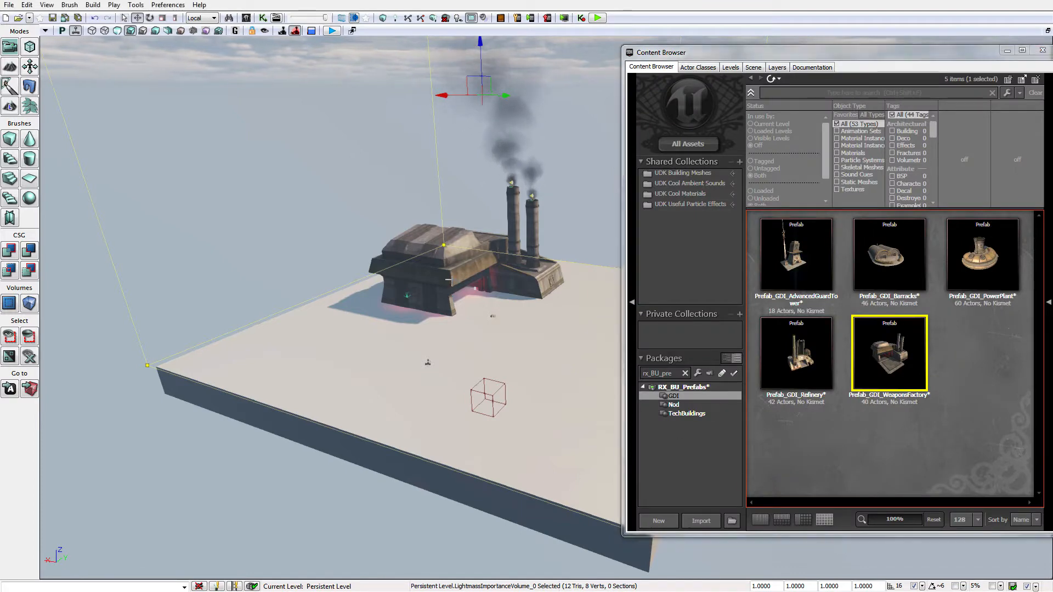
Close the Content Browser and lower the placed weapons factory until its base sits flush with the floor
click(448, 280)
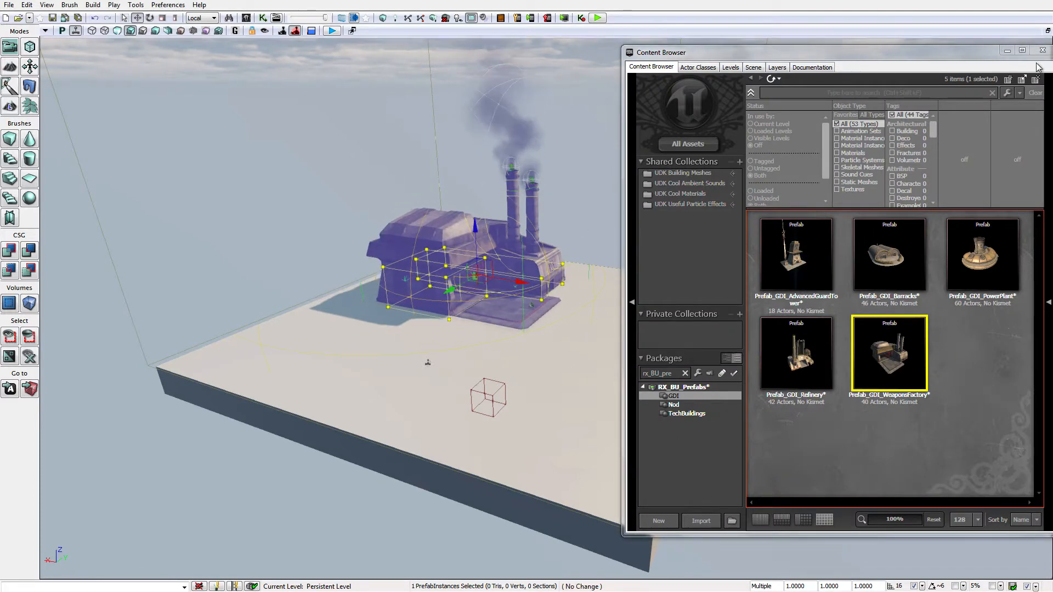
click(1042, 51)
right_drag(712, 247, 631, 257)
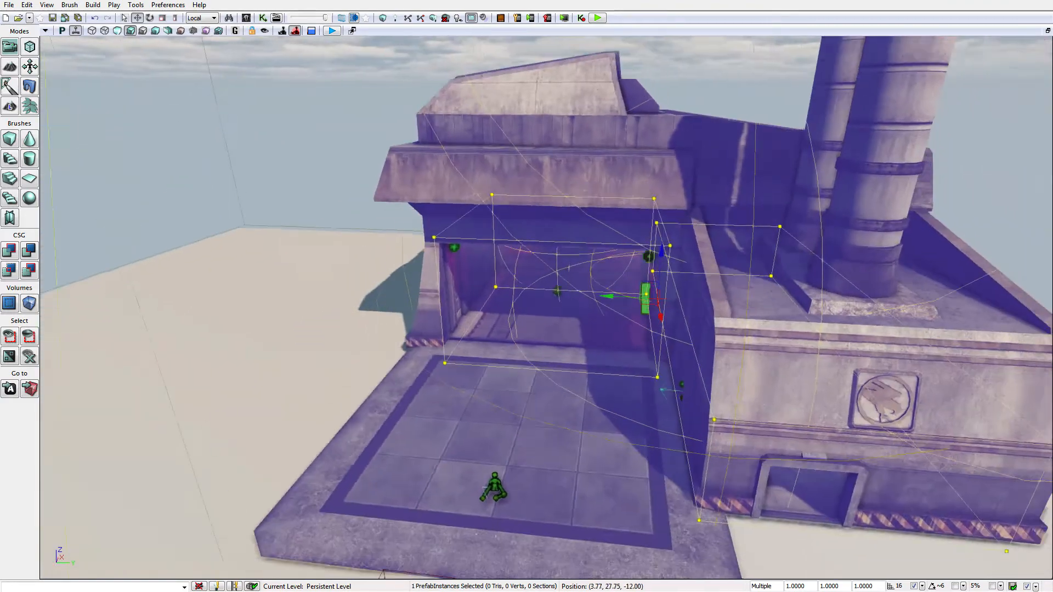
right_drag(307, 258, 331, 291)
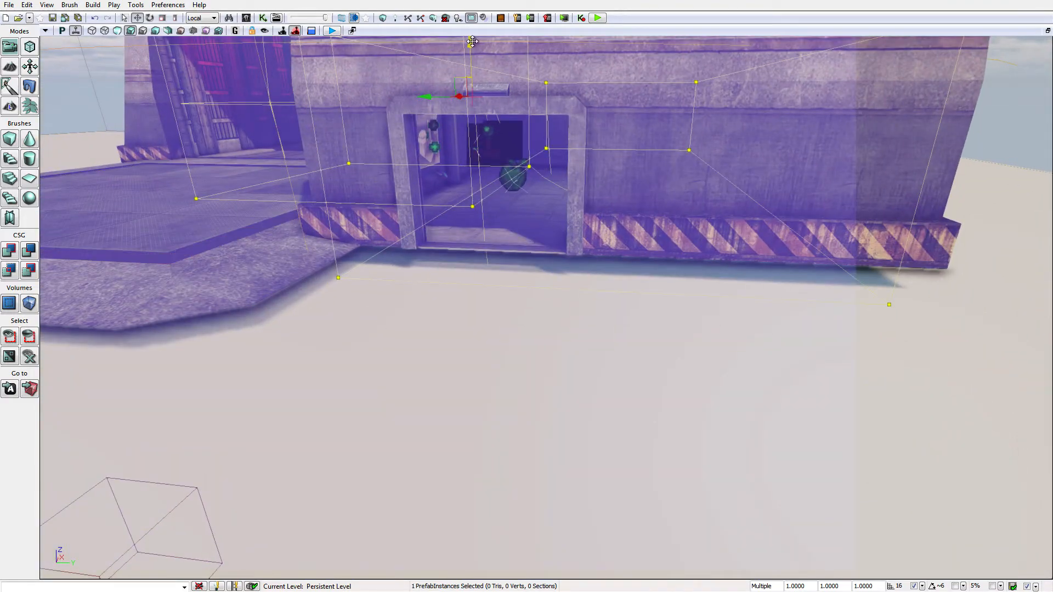
drag(471, 41, 471, 54)
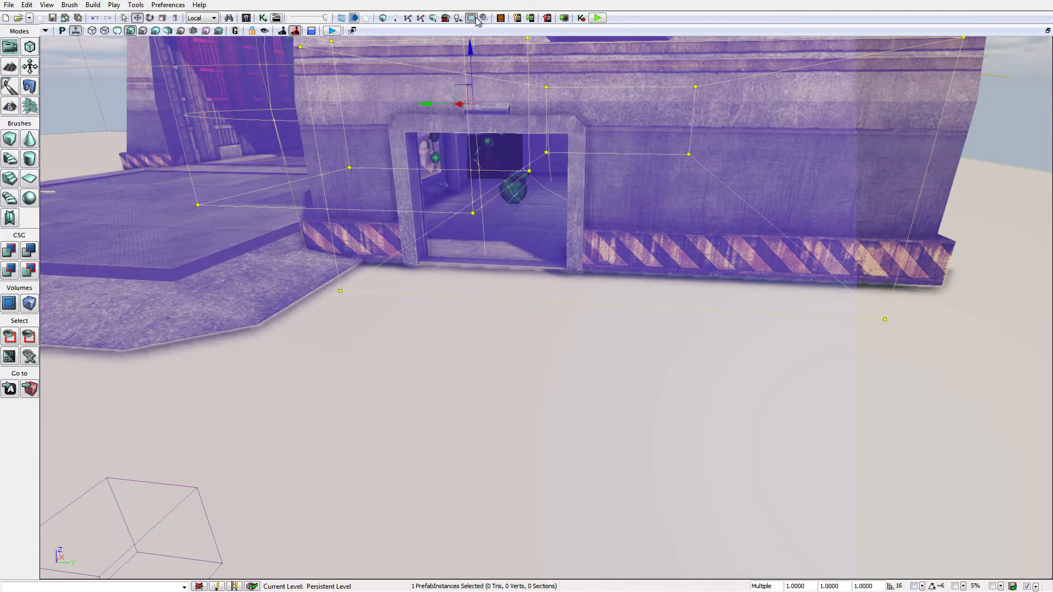
drag(470, 47, 472, 46)
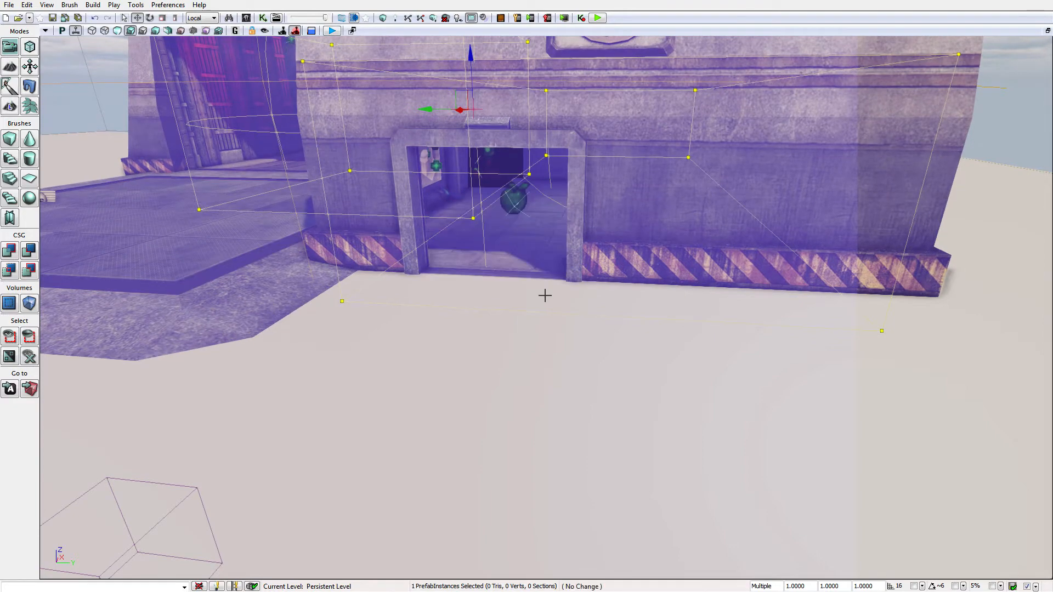
click(544, 296)
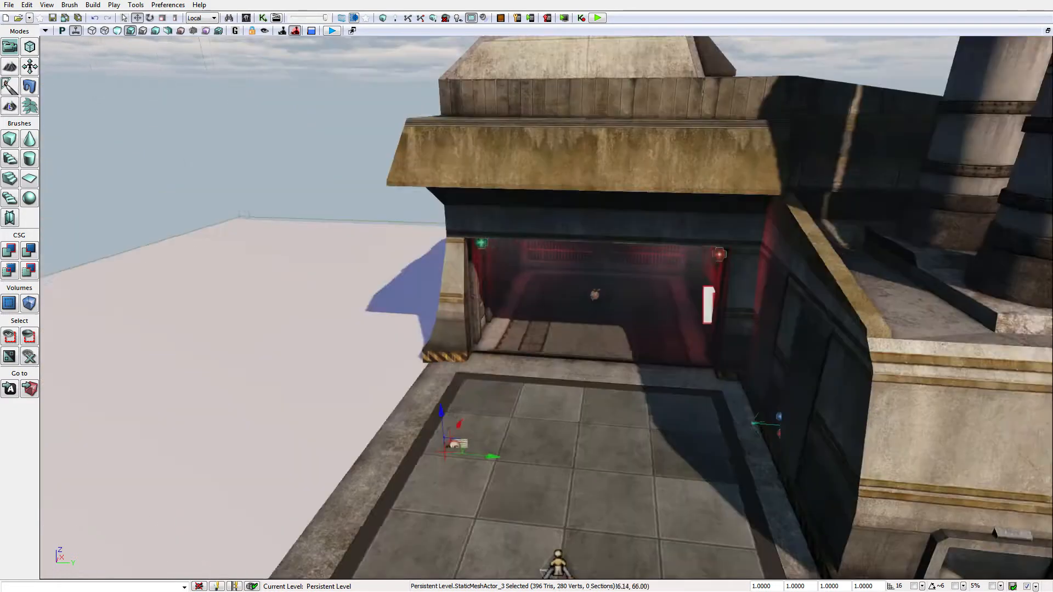
Convert the weapons factory prefab instance to normal actors
right_drag(682, 336, 682, 336)
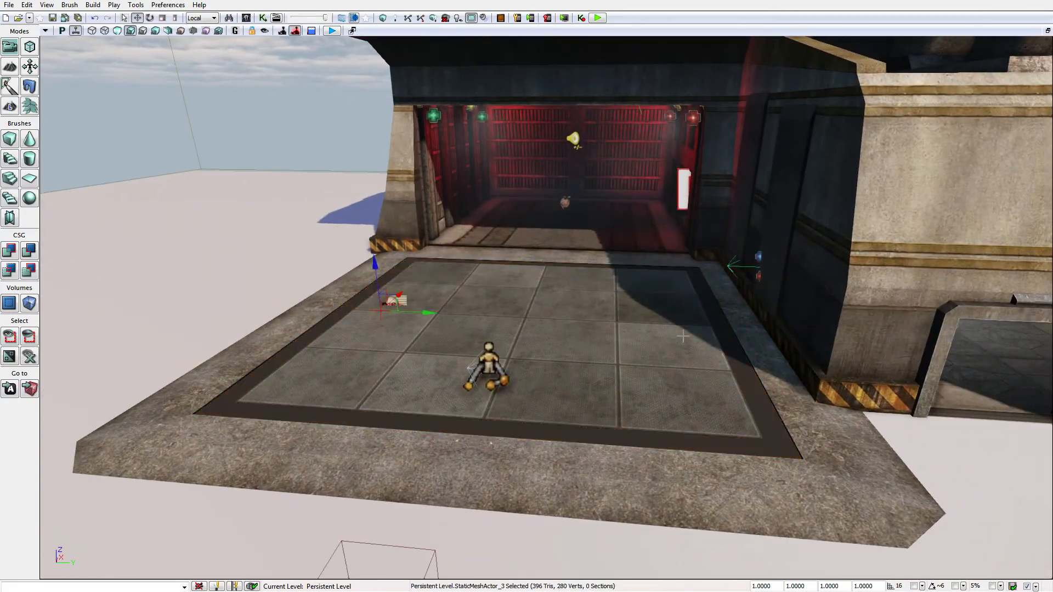
drag(653, 350, 597, 301)
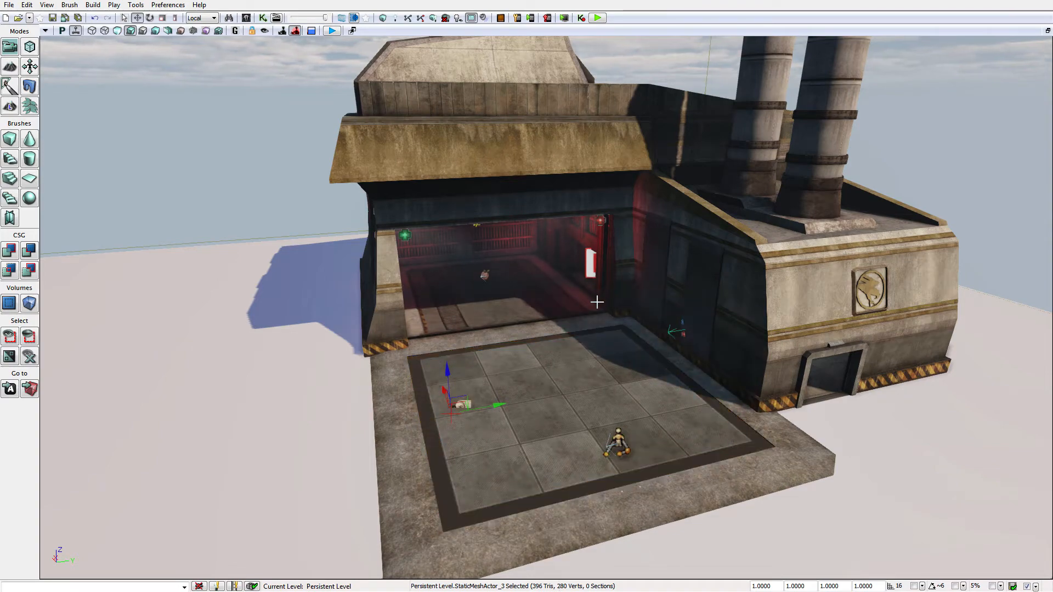
click(590, 283)
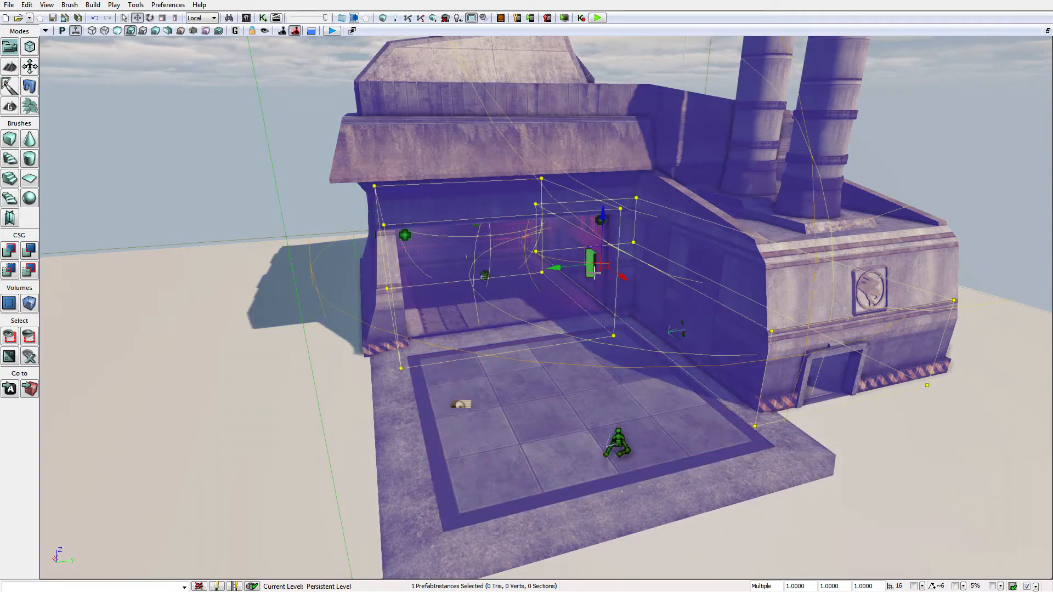
right_click(595, 274)
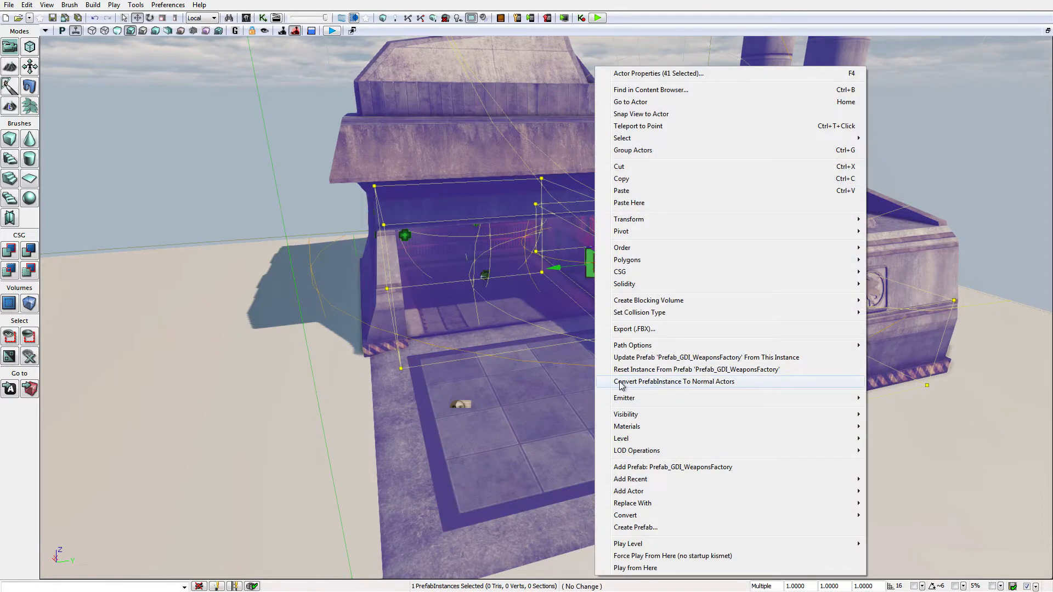
click(678, 383)
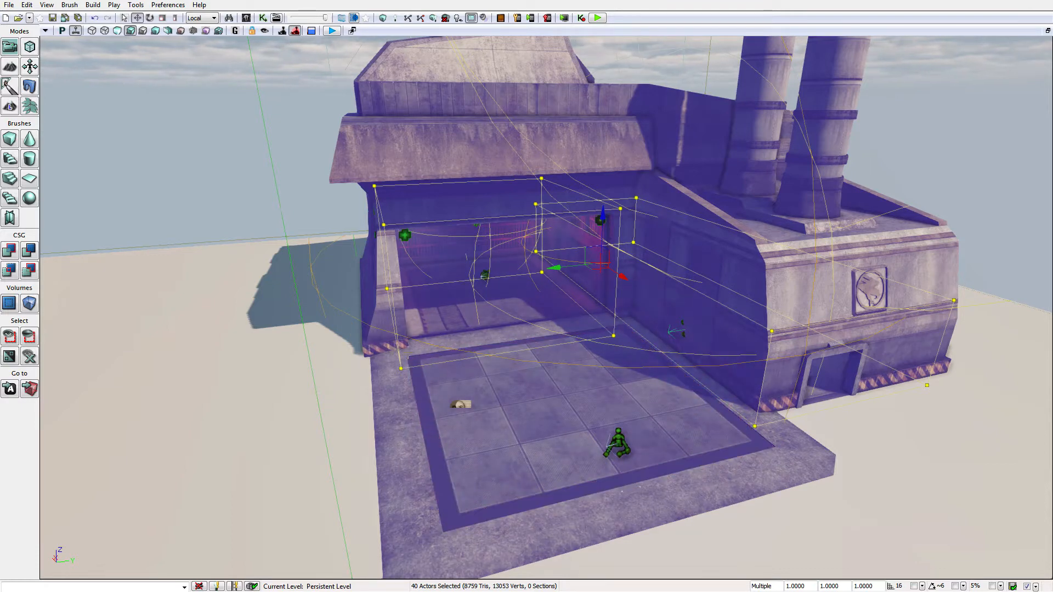
Group all the weapons factory's actors together, checking that Allow Group Selection is enabled, and clear the selection
right_click(456, 362)
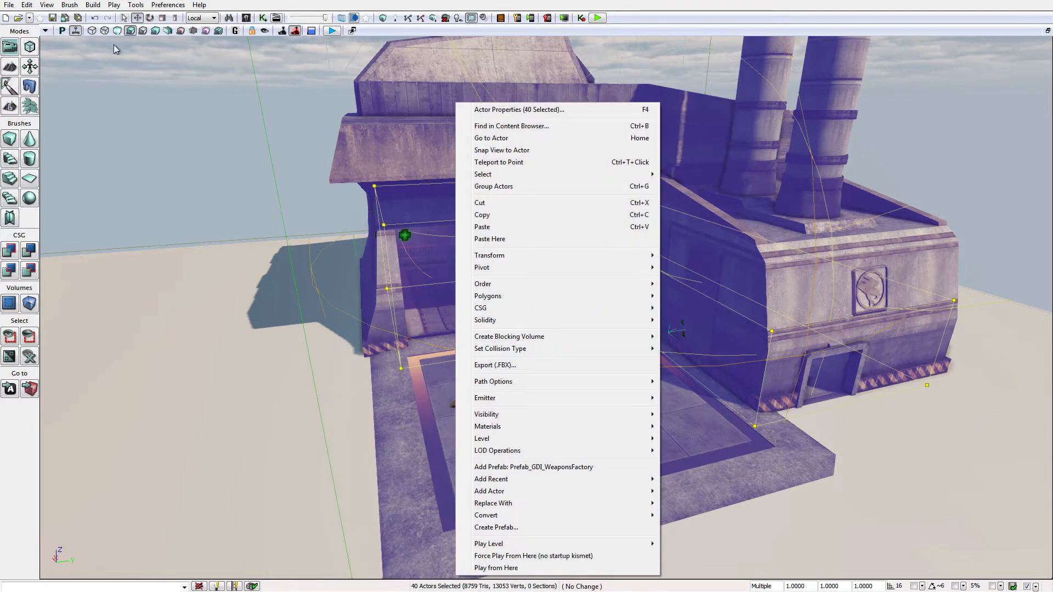
click(41, 5)
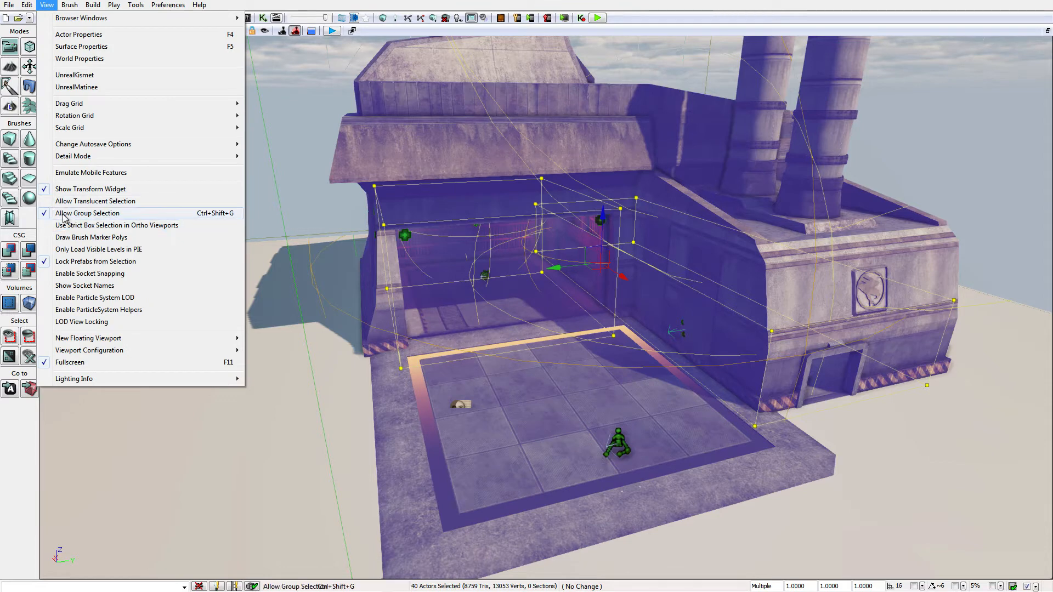
right_click(511, 390)
click(550, 187)
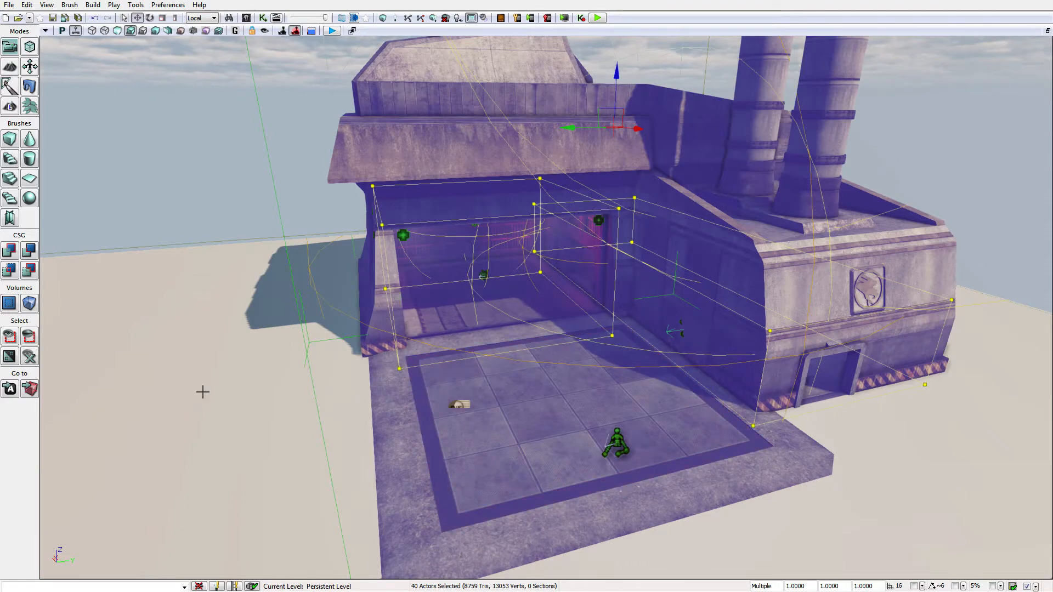
click(203, 392)
Select the grouped factory from inside its interior and turn off Allow Group Selection
right_drag(203, 393, 284, 336)
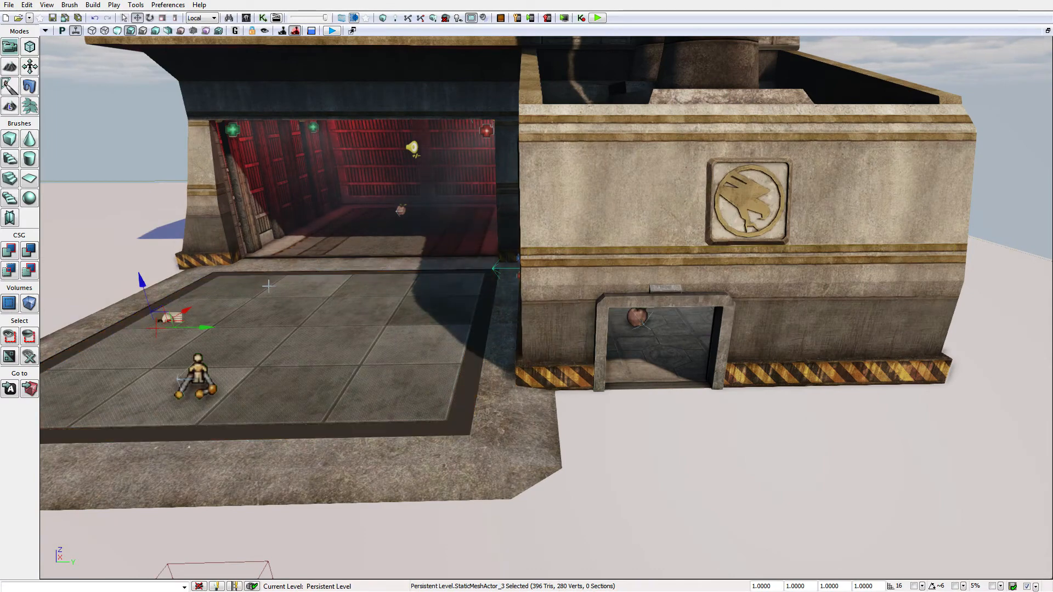
right_drag(267, 285, 367, 241)
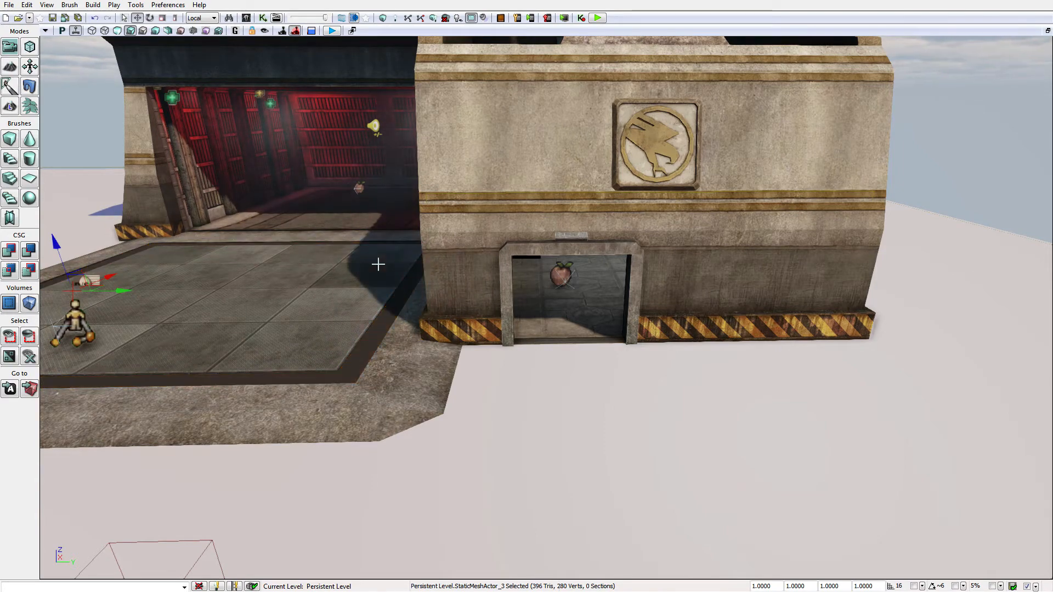
right_drag(380, 266, 380, 269)
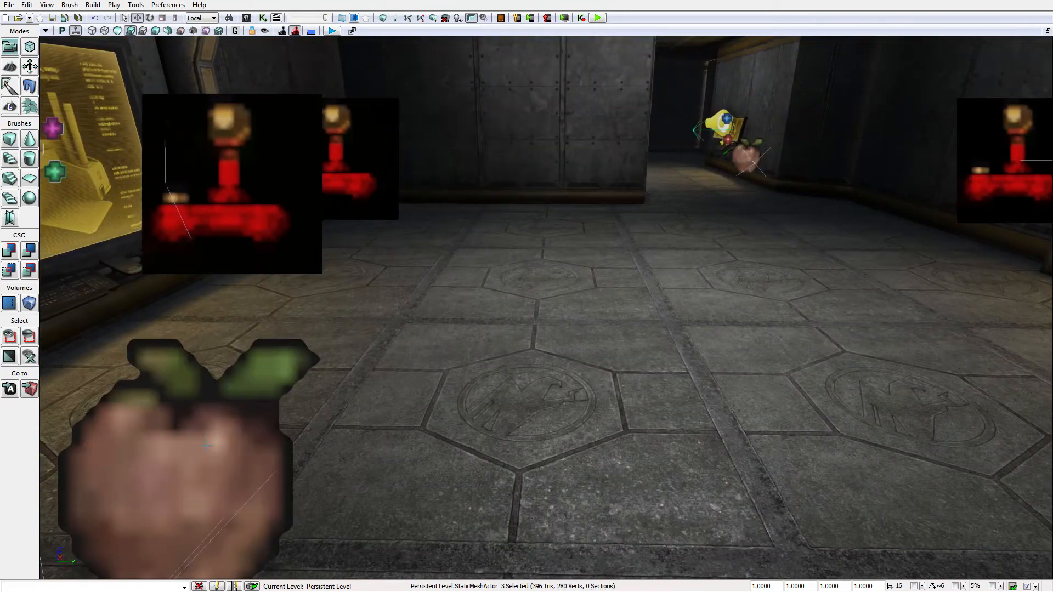
key(ctrl+a)
click(46, 5)
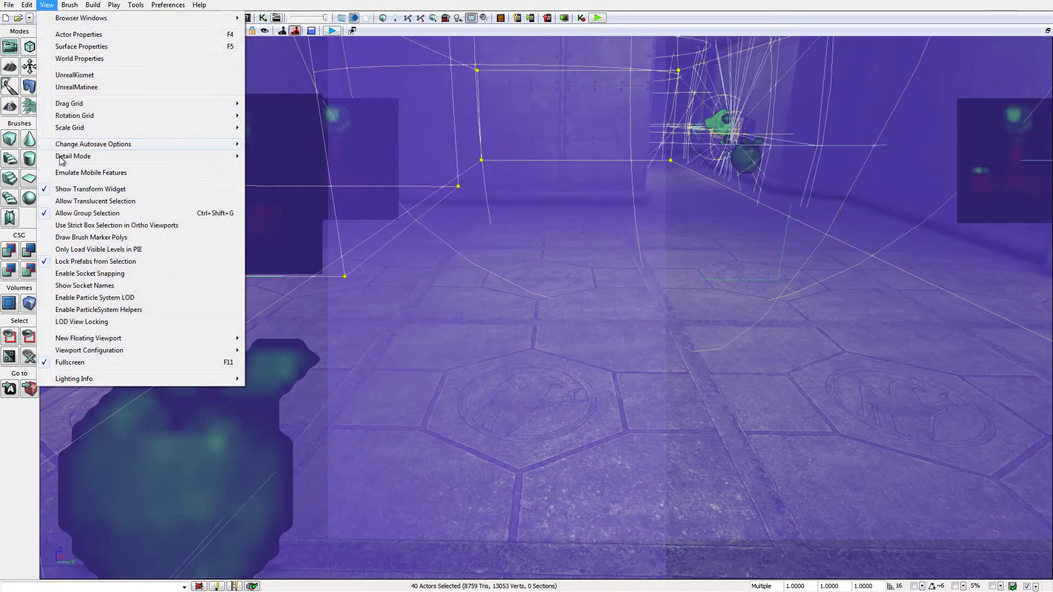
click(87, 213)
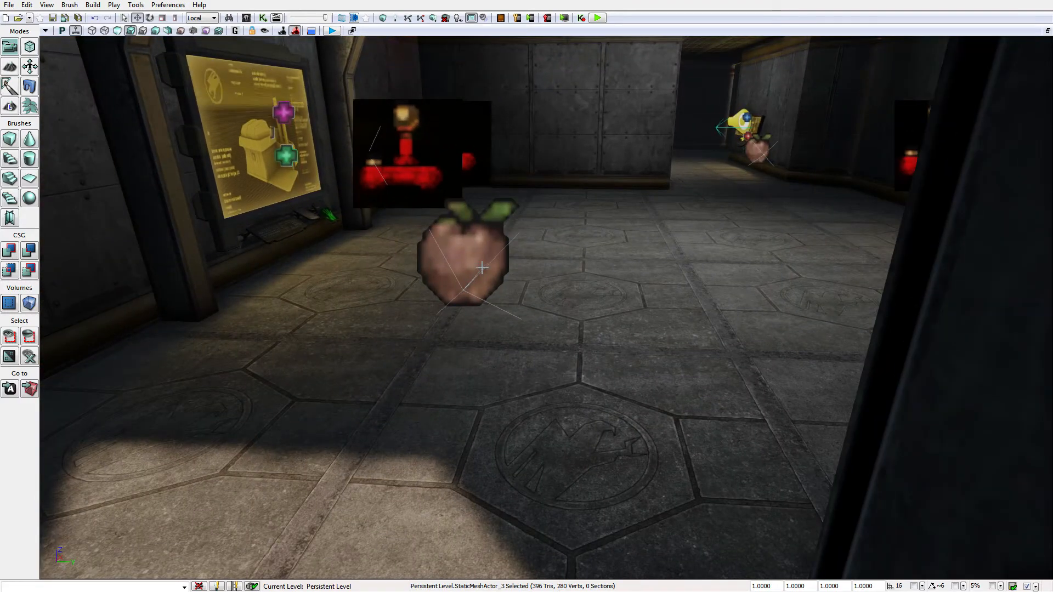
Force paths between the path node inside the side entrance and the nearer player start beside the yellow display
click(457, 180)
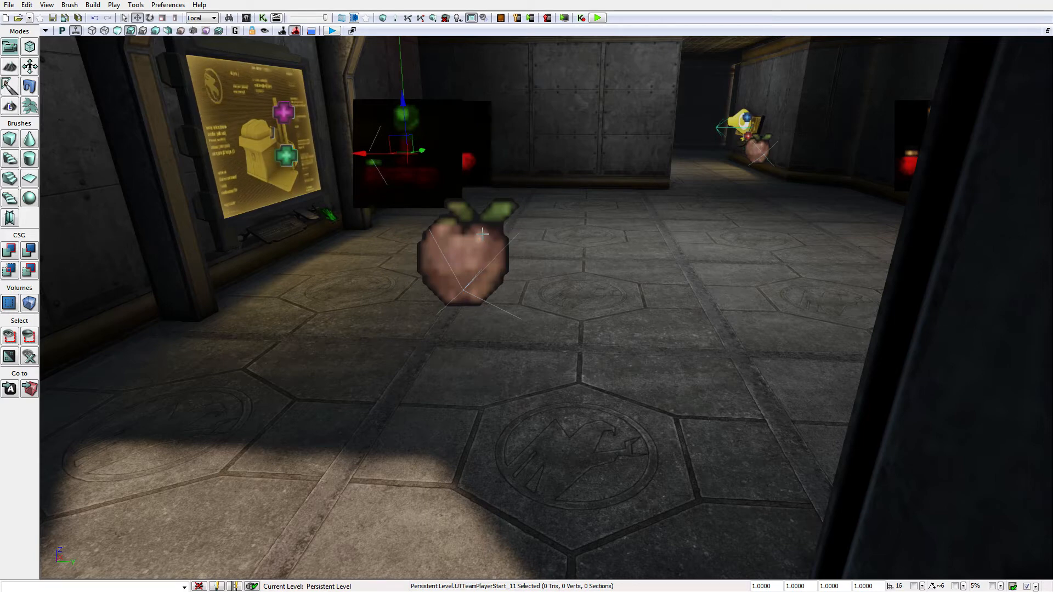
ctrl+click(454, 239)
right_click(452, 237)
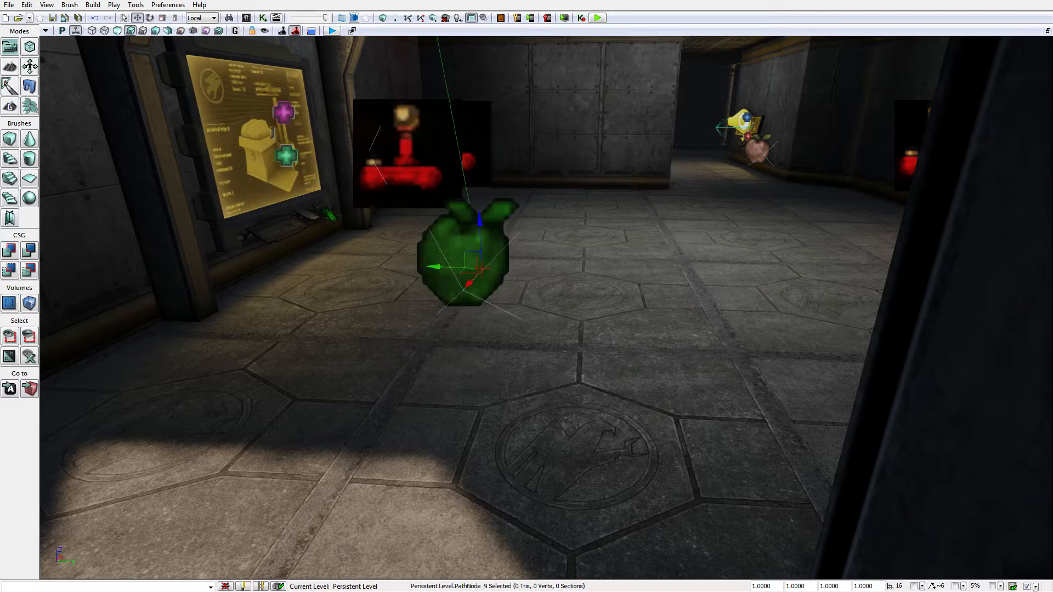
mouse_move(619, 410)
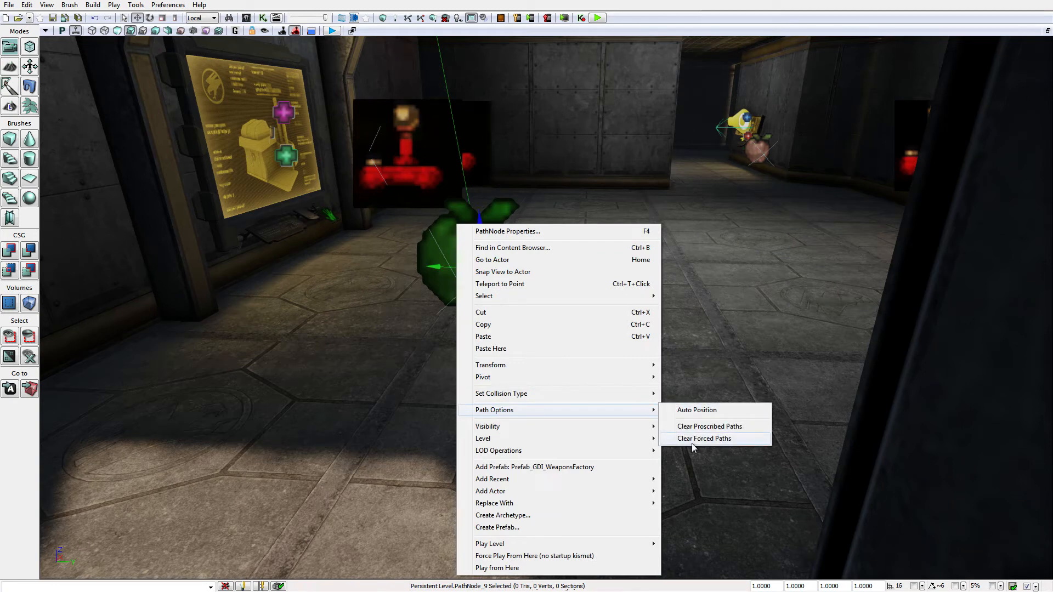
ctrl+click(411, 165)
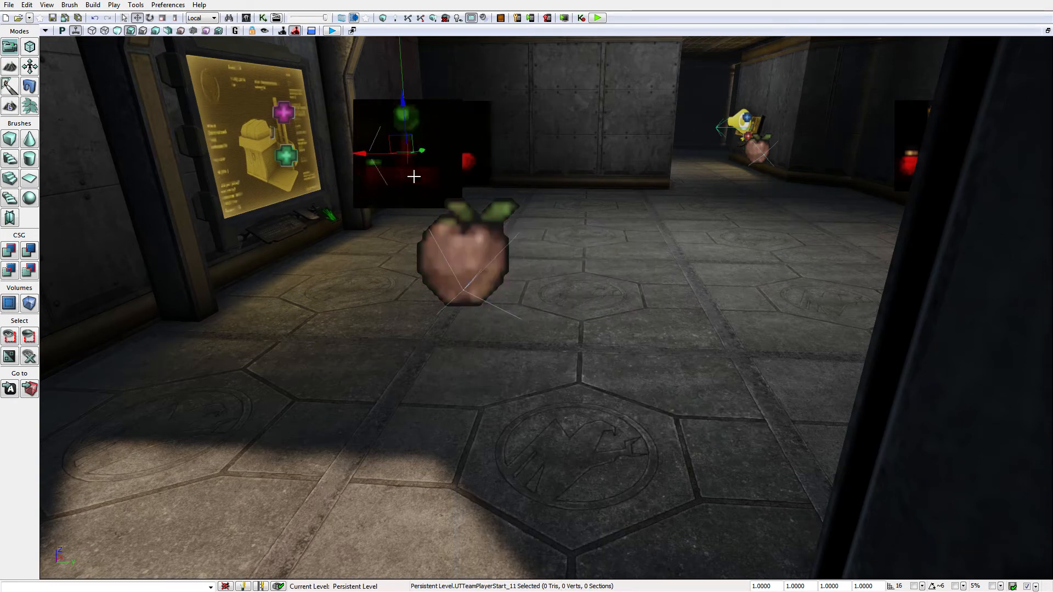
right_click(456, 218)
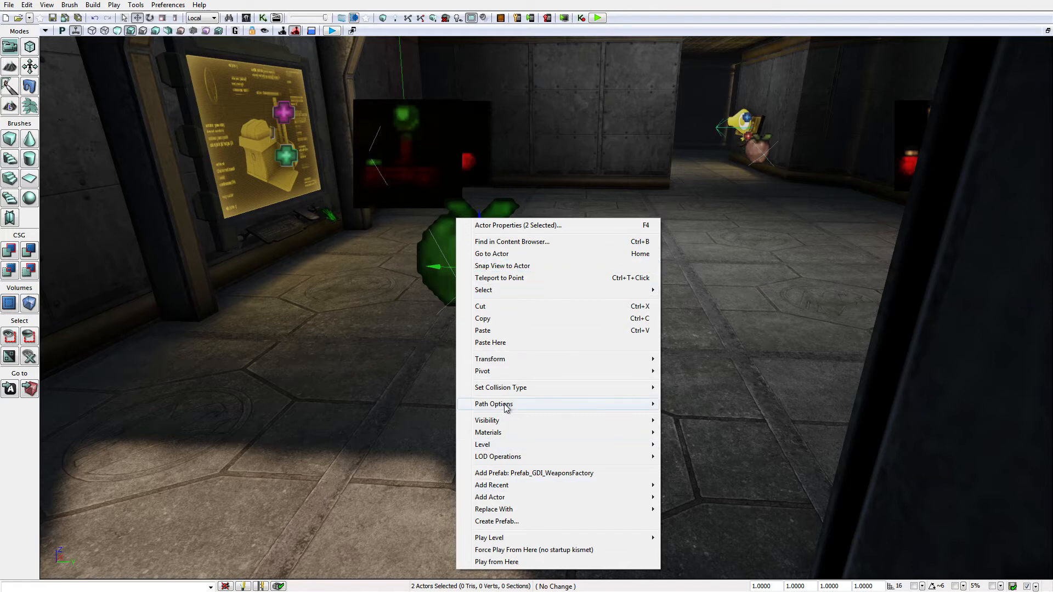
mouse_move(583, 407)
click(723, 434)
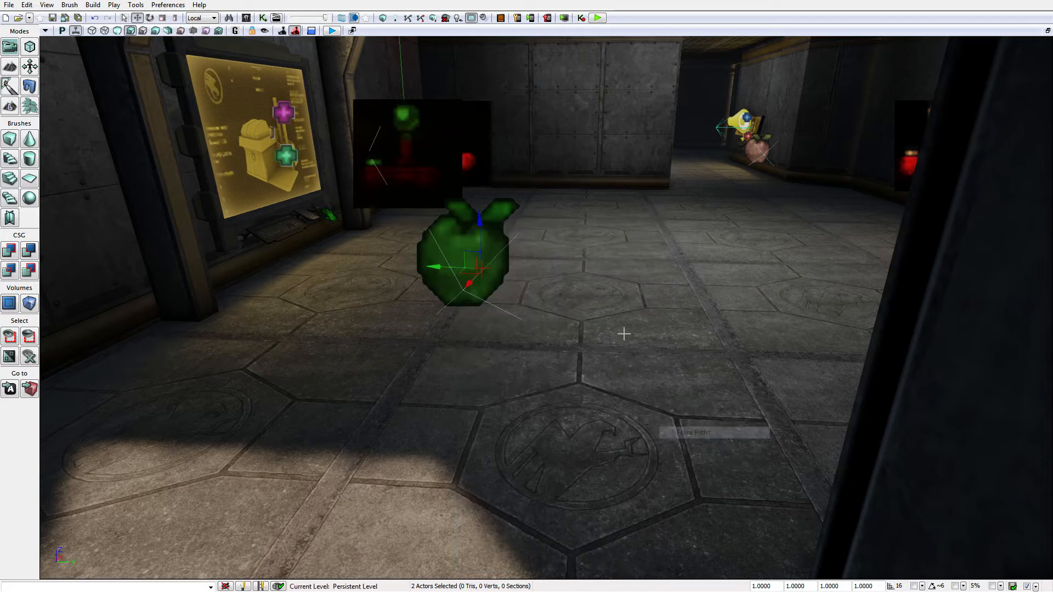
Force paths between the two neighbouring player starts beside the yellow display
click(454, 141)
right_click(427, 161)
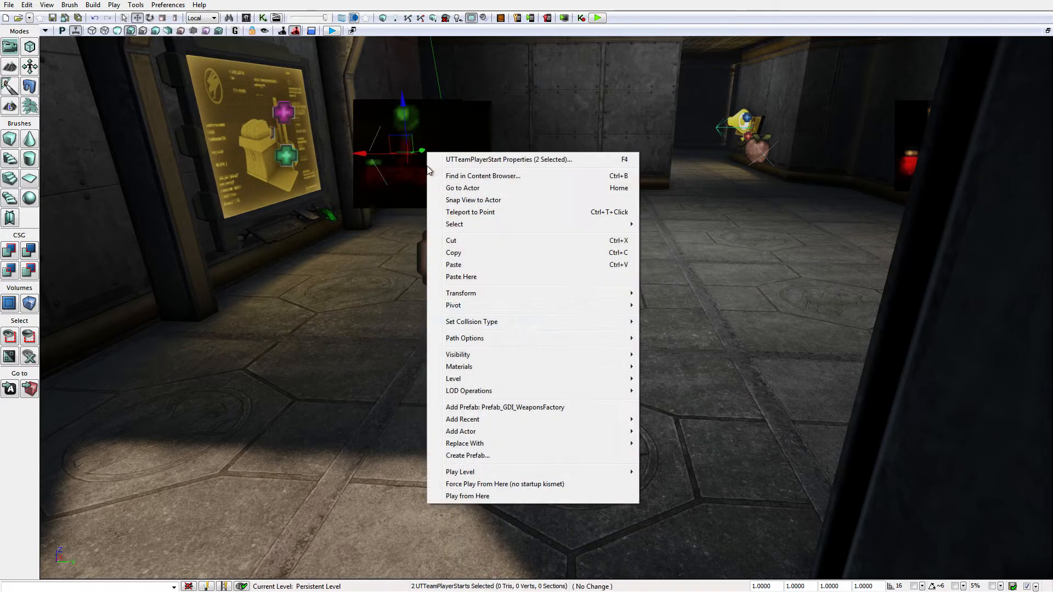
mouse_move(480, 339)
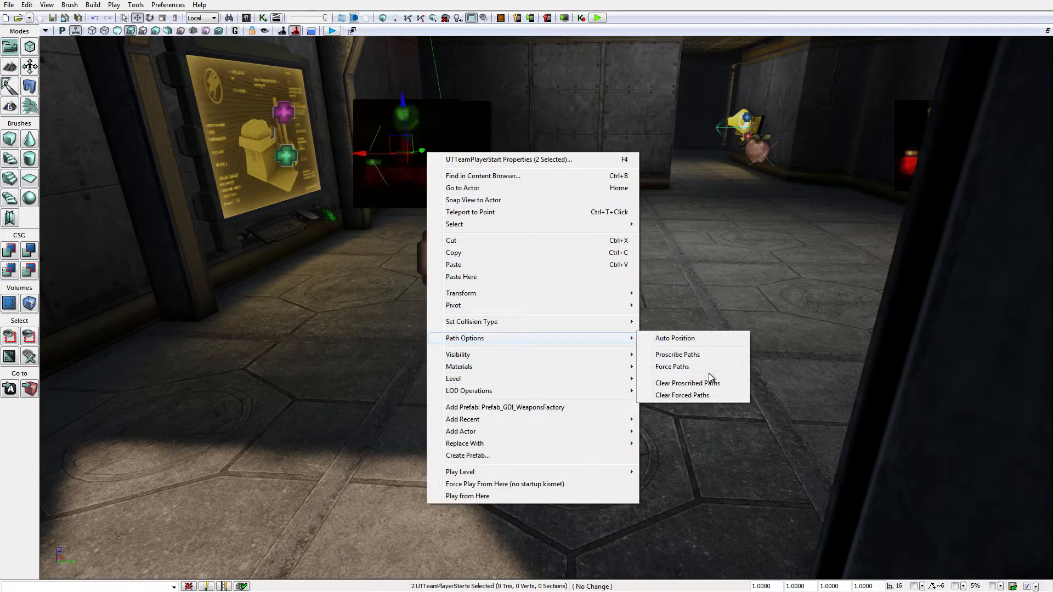
click(699, 359)
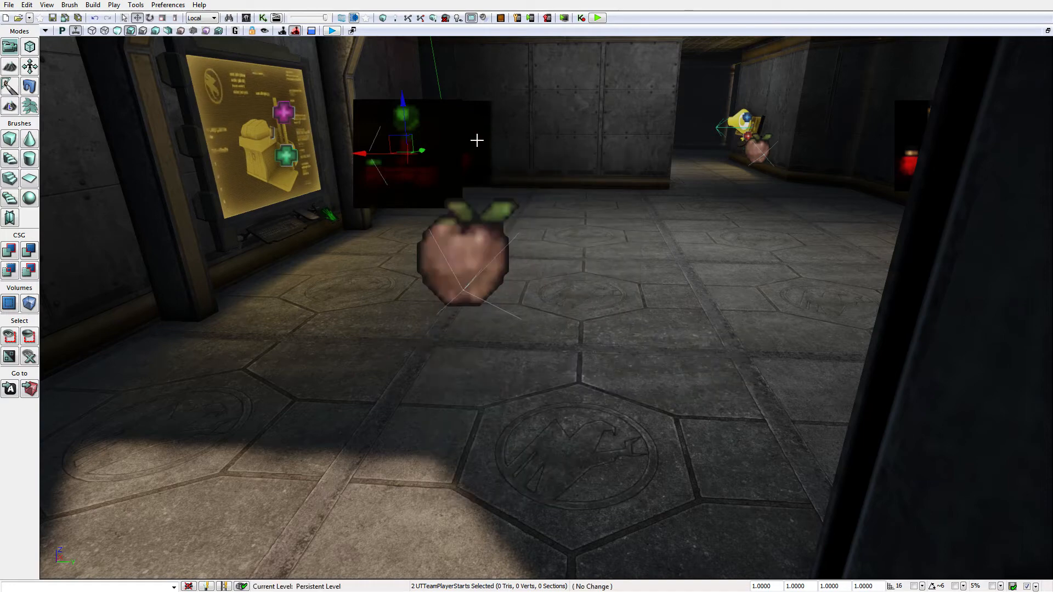
Force paths between the entrance path node and the farther of the two player starts
click(471, 255)
right_click(471, 255)
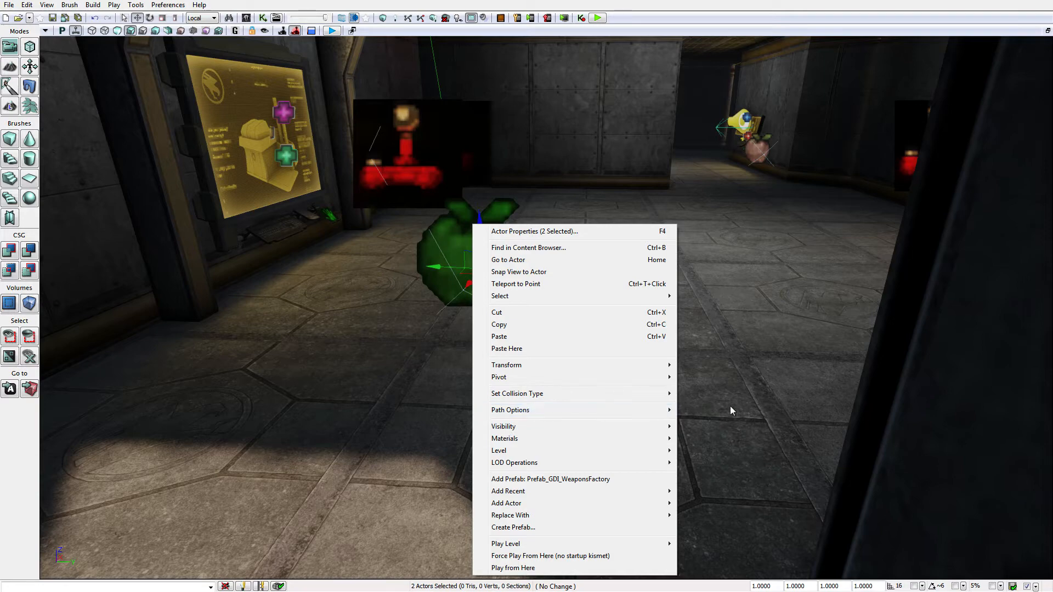
mouse_move(625, 411)
click(726, 437)
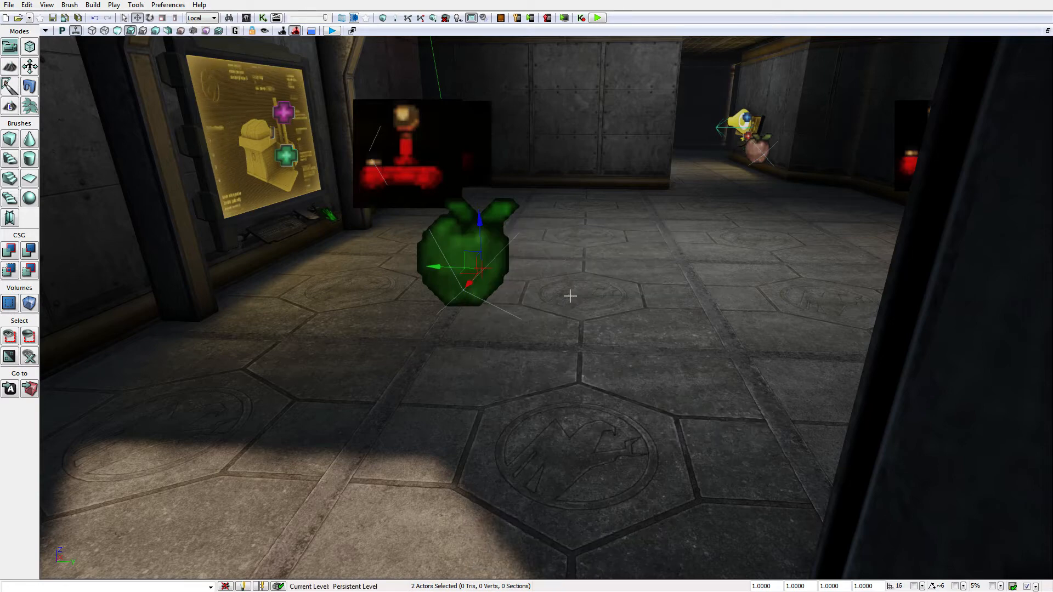
Select the nearer player start again and build the level's AI paths, closing the build results
drag(570, 296, 601, 120)
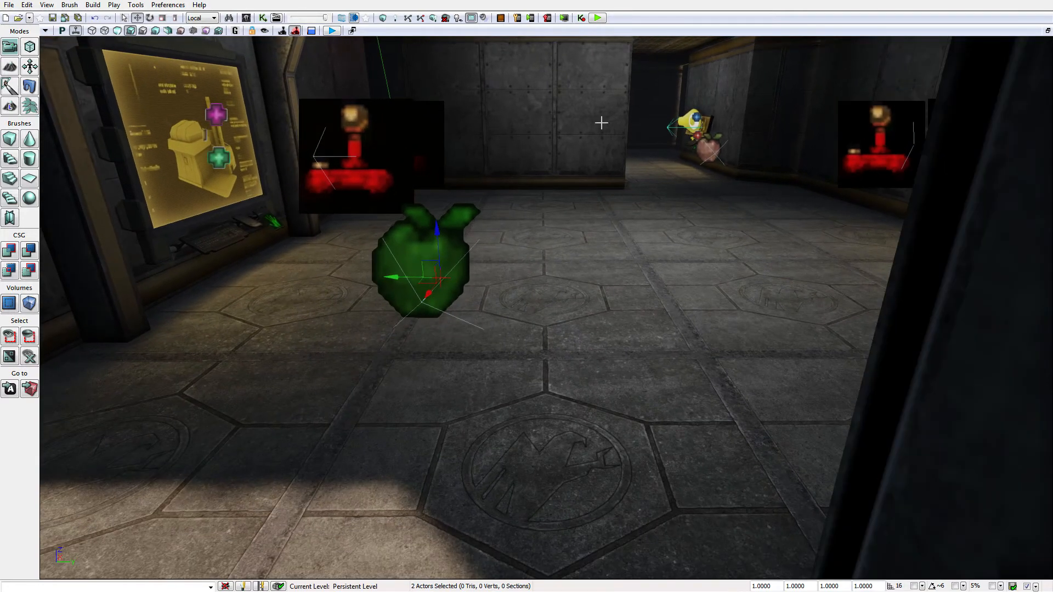
ctrl+click(427, 214)
ctrl+click(872, 132)
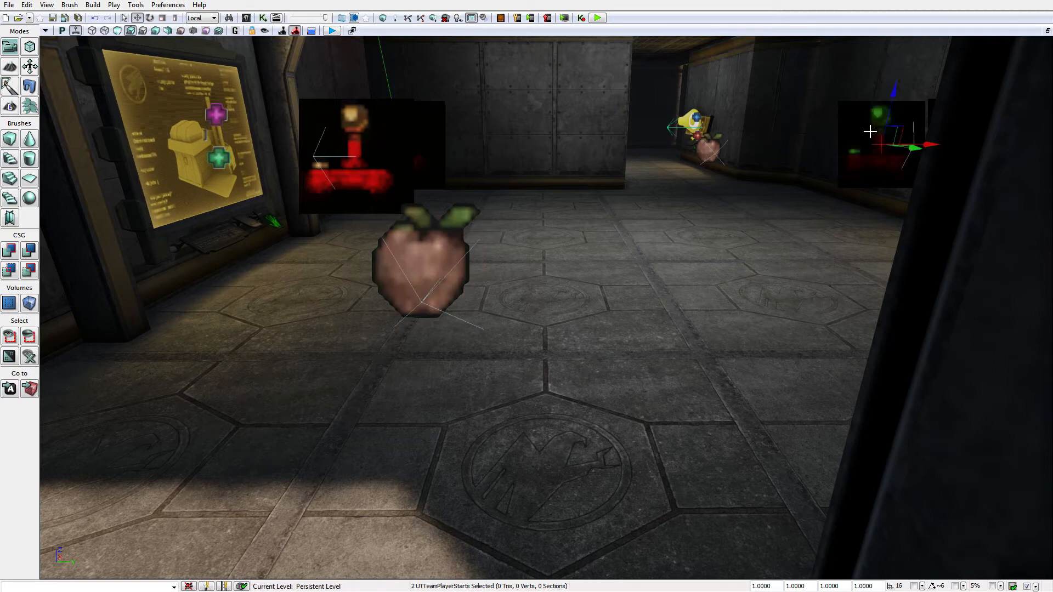
click(404, 171)
right_drag(406, 171, 561, 197)
right_drag(466, 219, 510, 202)
drag(384, 303, 318, 269)
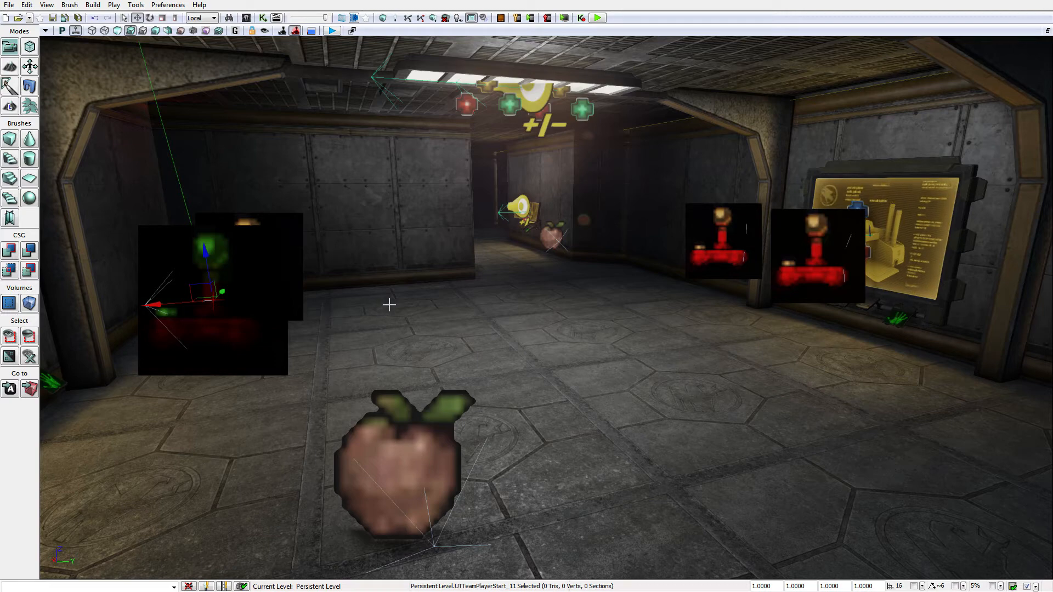
drag(421, 307, 410, 26)
click(409, 21)
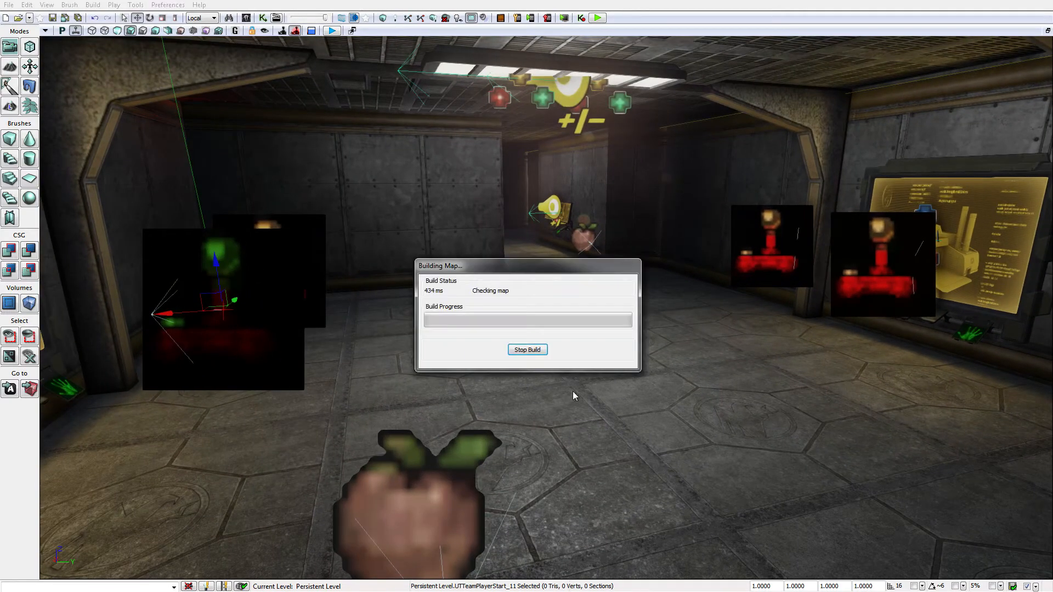
click(721, 289)
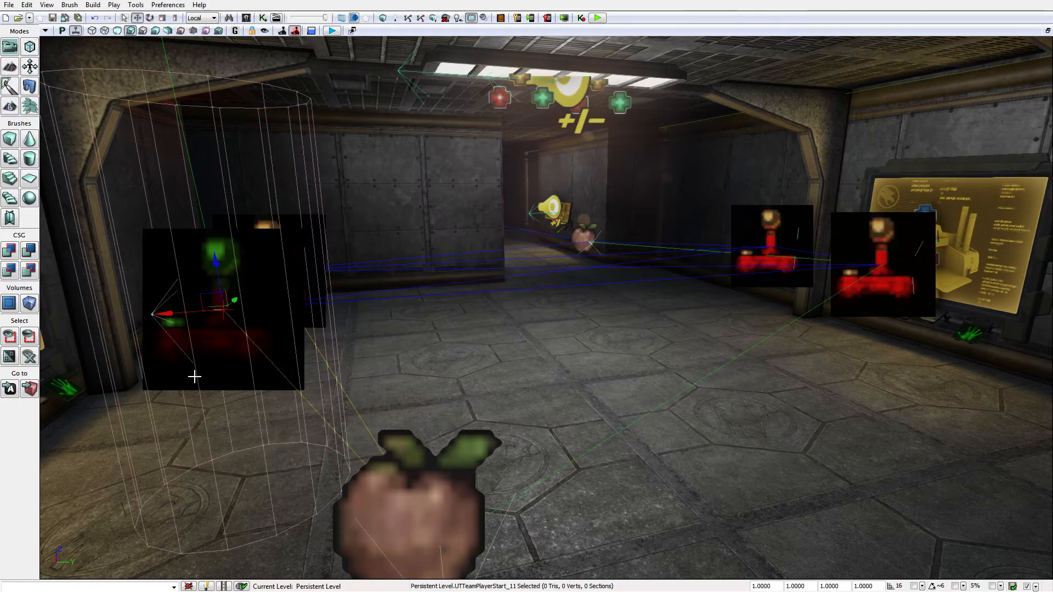
Examine the path connections linking the path nodes and player starts inside the factory
drag(195, 377, 71, 307)
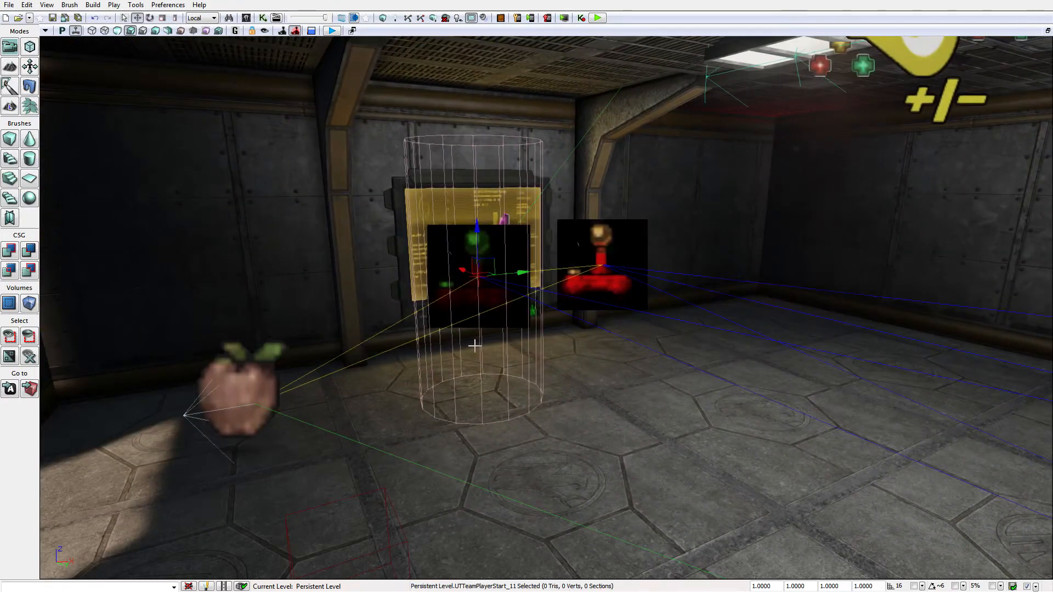
drag(475, 345, 608, 258)
click(606, 268)
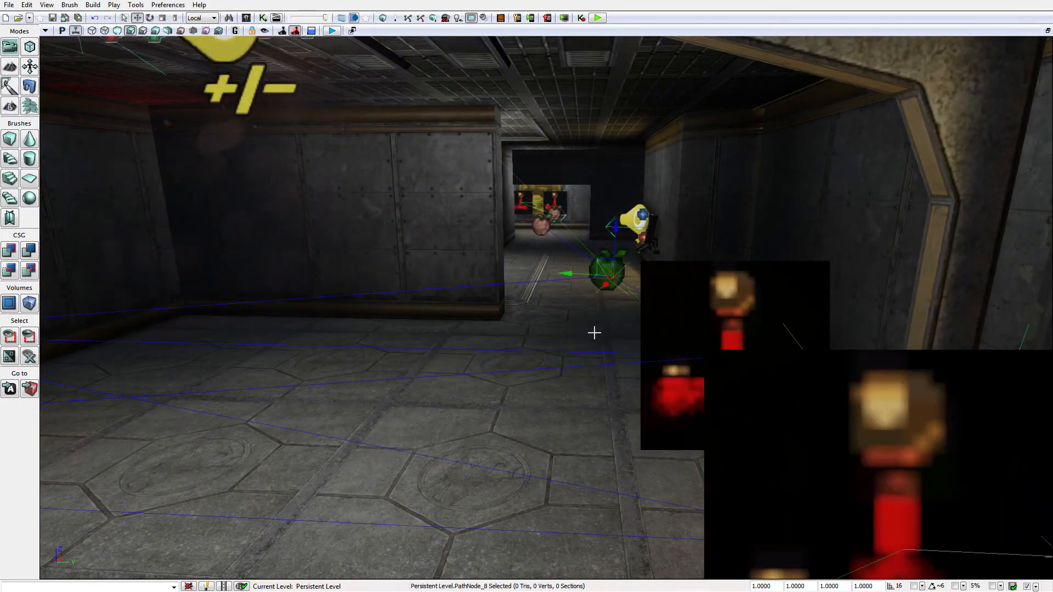
drag(595, 332, 302, 385)
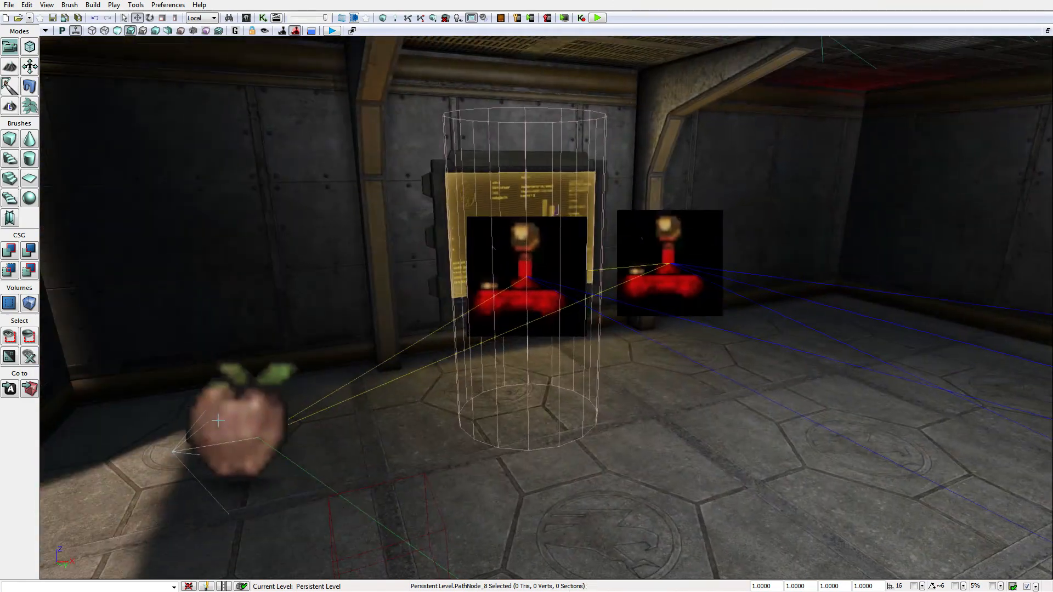
drag(540, 404, 772, 318)
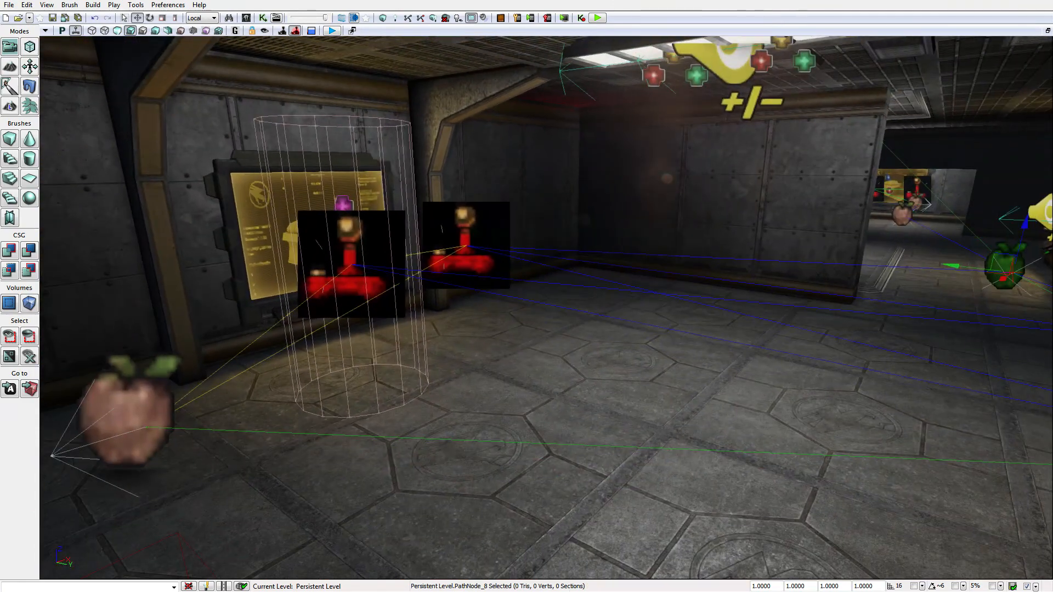
drag(386, 378, 411, 380)
Inspect the Team Num property of the vehicle rollout pending node on the factory's outdoor pad
drag(386, 250, 406, 417)
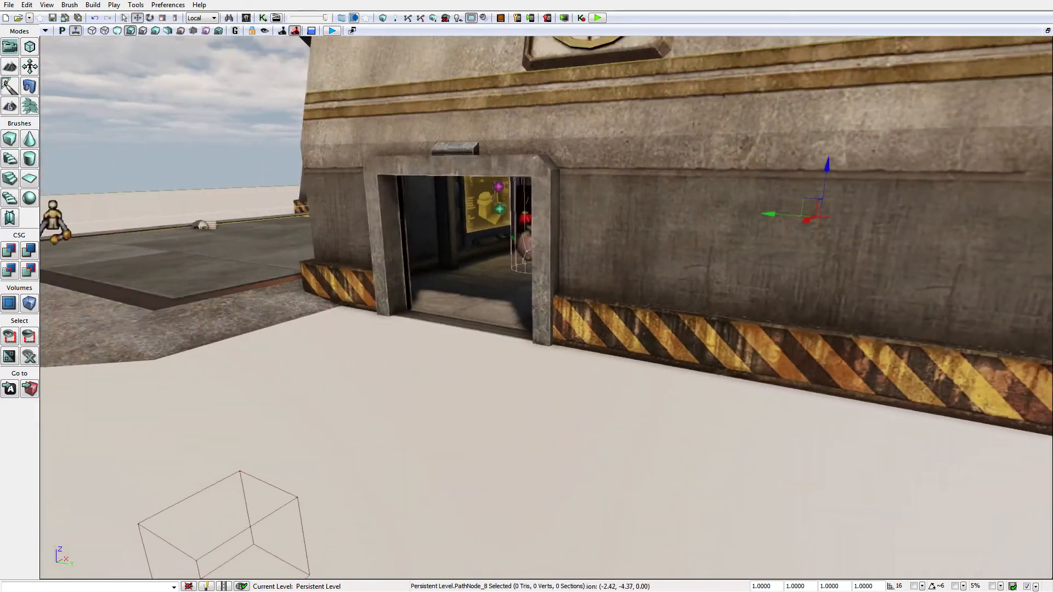
drag(384, 351, 411, 339)
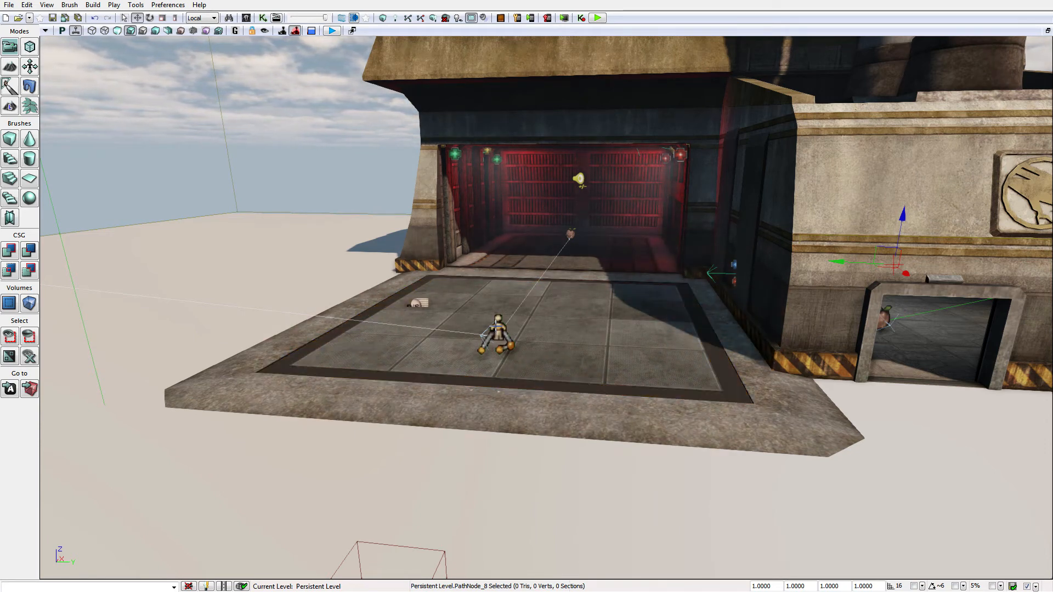
click(496, 326)
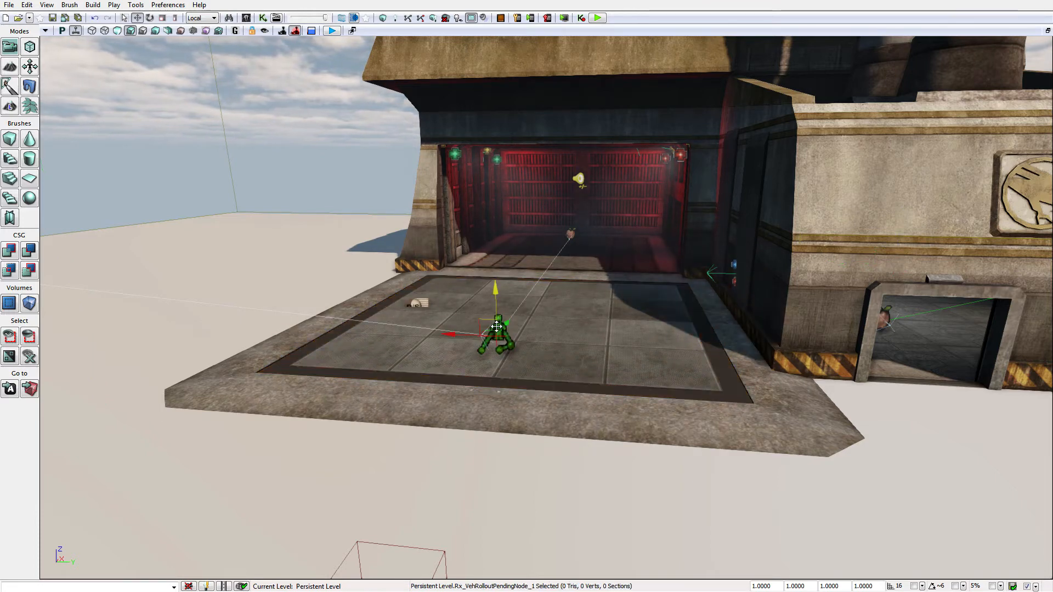
double_click(496, 327)
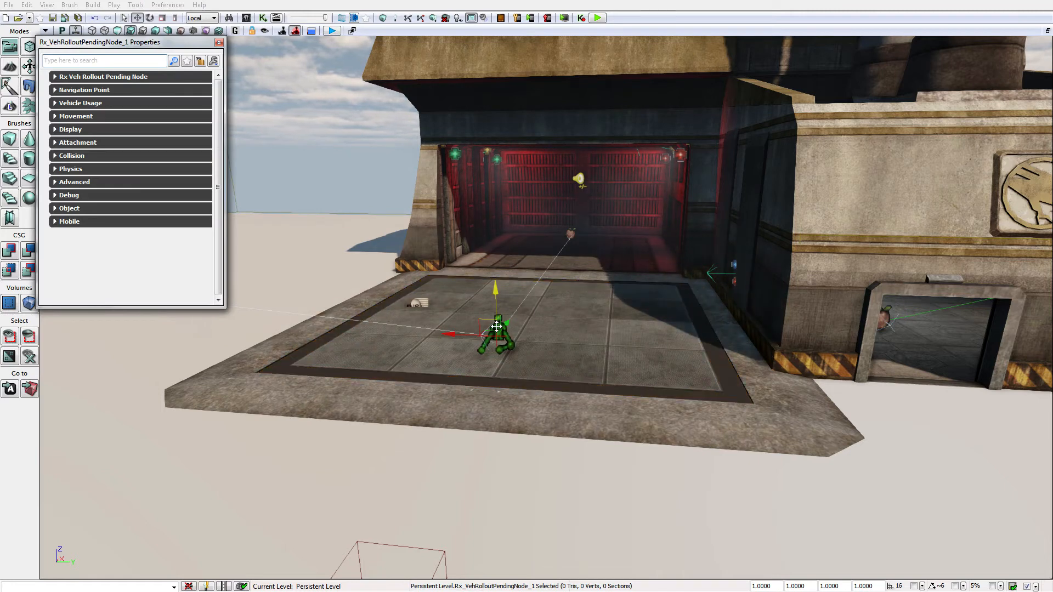
click(136, 80)
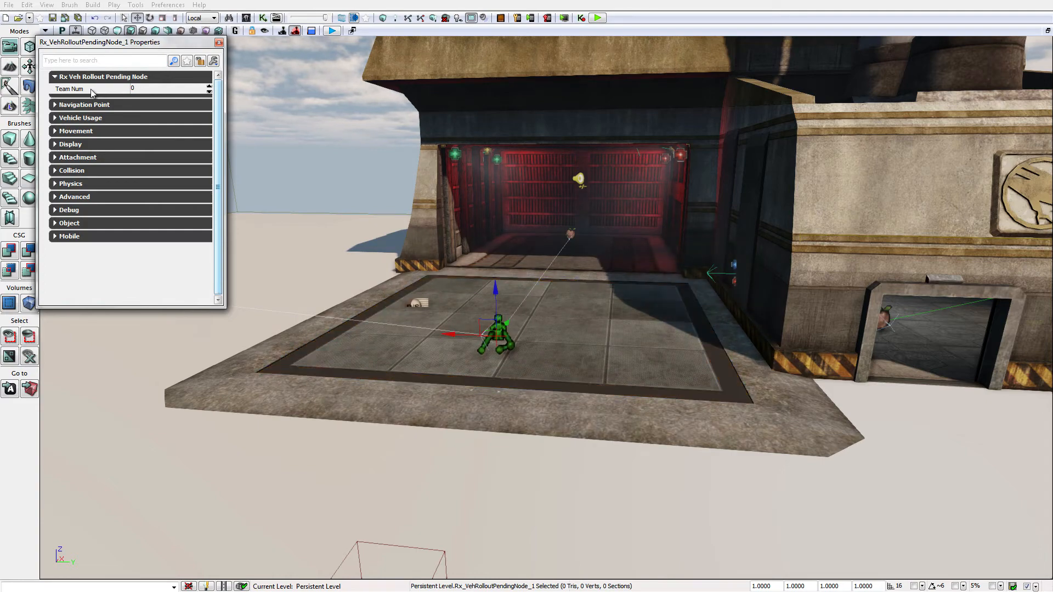
click(219, 42)
Open the Actor Classes list and expand its Navigation category
mouse_move(380, 378)
right_down()
mouse_move(380, 367)
mouse_move(380, 378)
right_up()
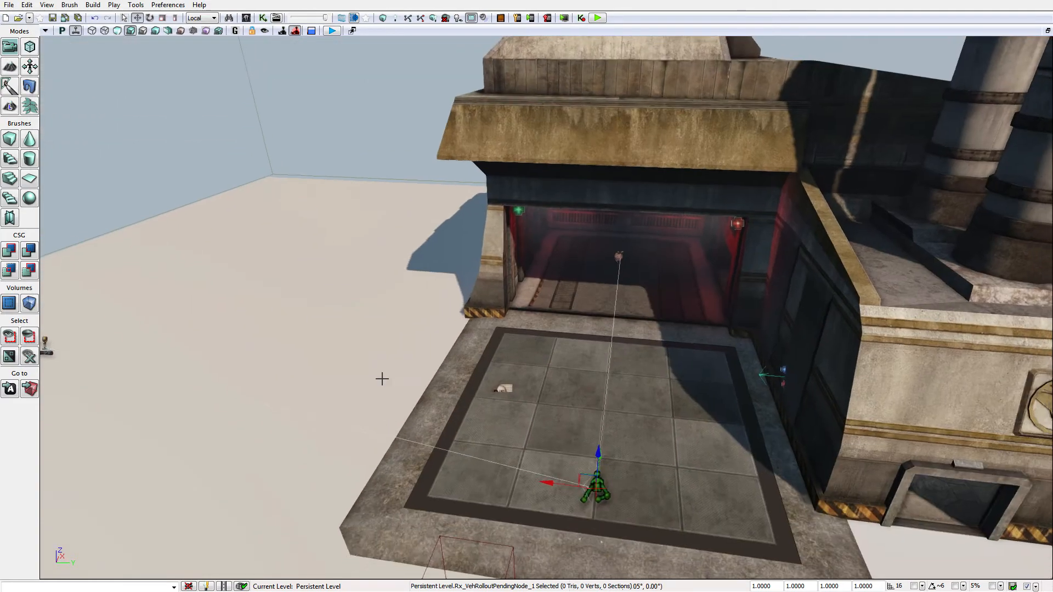
drag(381, 378, 374, 345)
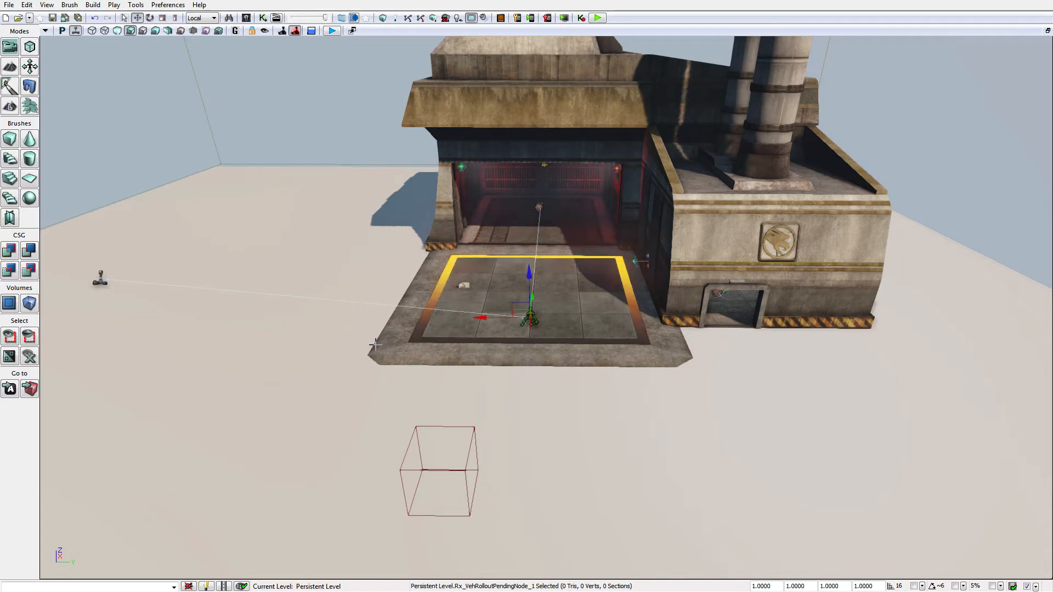
click(247, 19)
click(705, 67)
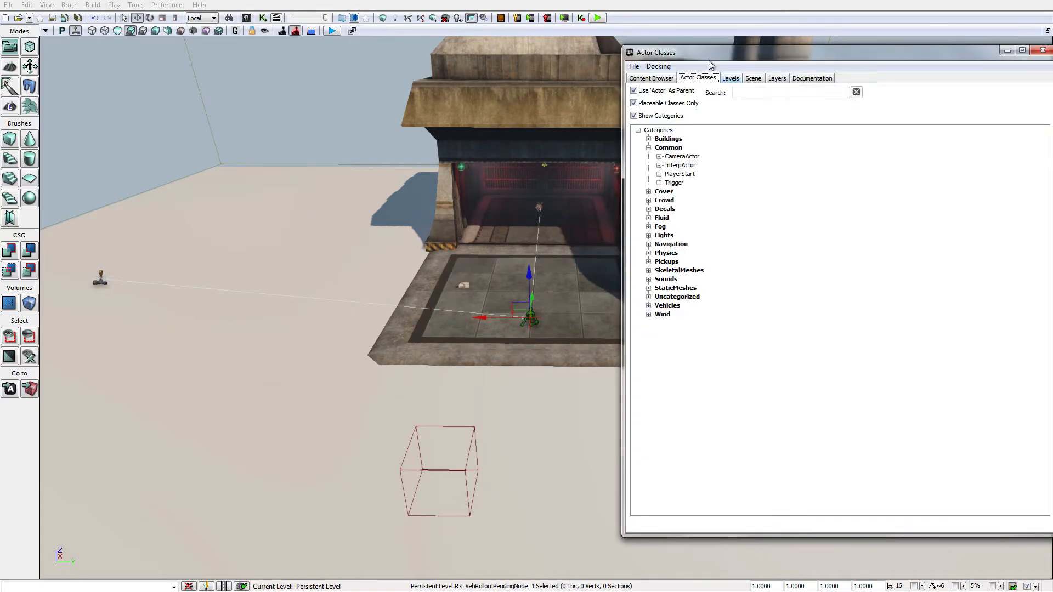
click(620, 228)
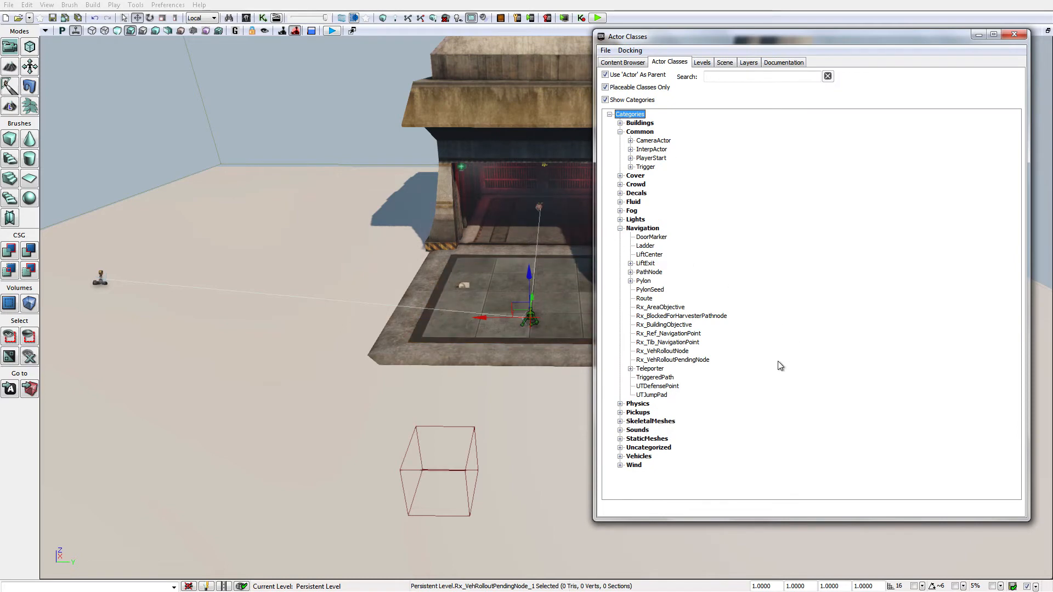
Place an Rx_VehRolloutNode on the ground just off the vehicle pad's front corner, then put the Actor Classes window away
drag(705, 40, 780, 40)
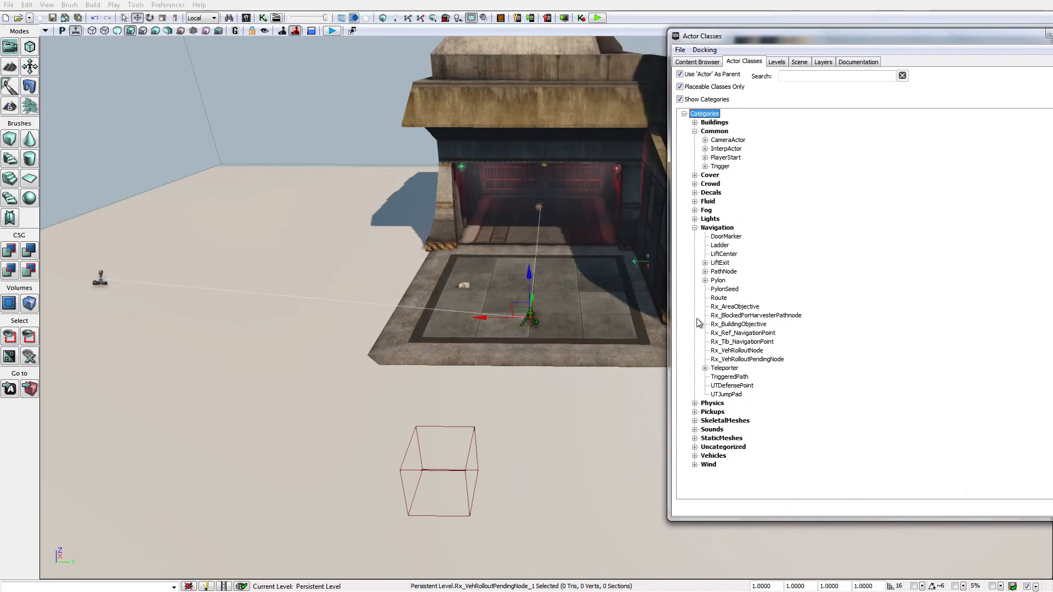
click(737, 351)
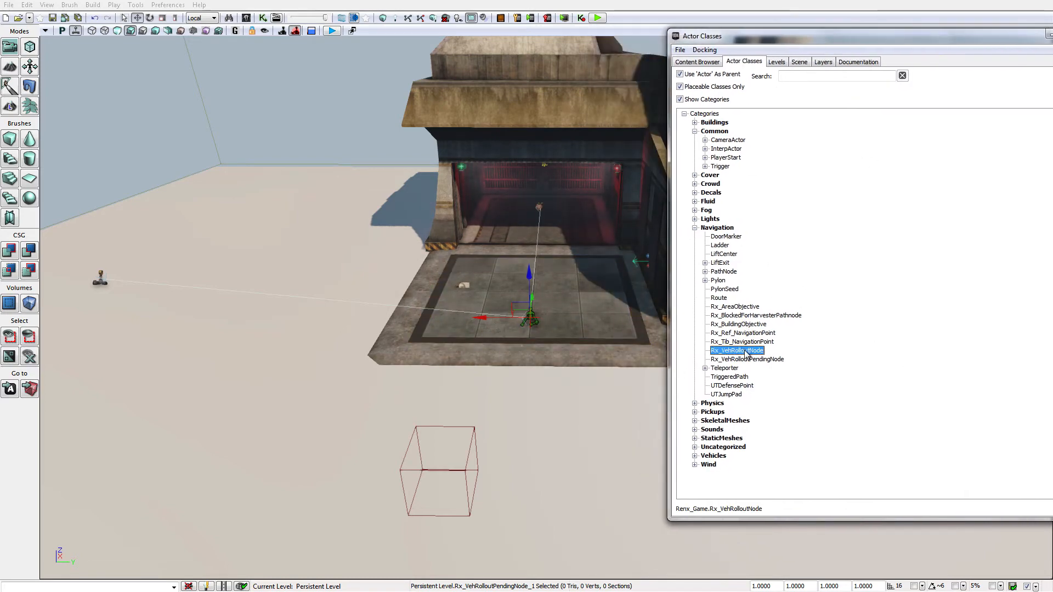
drag(749, 357, 642, 411)
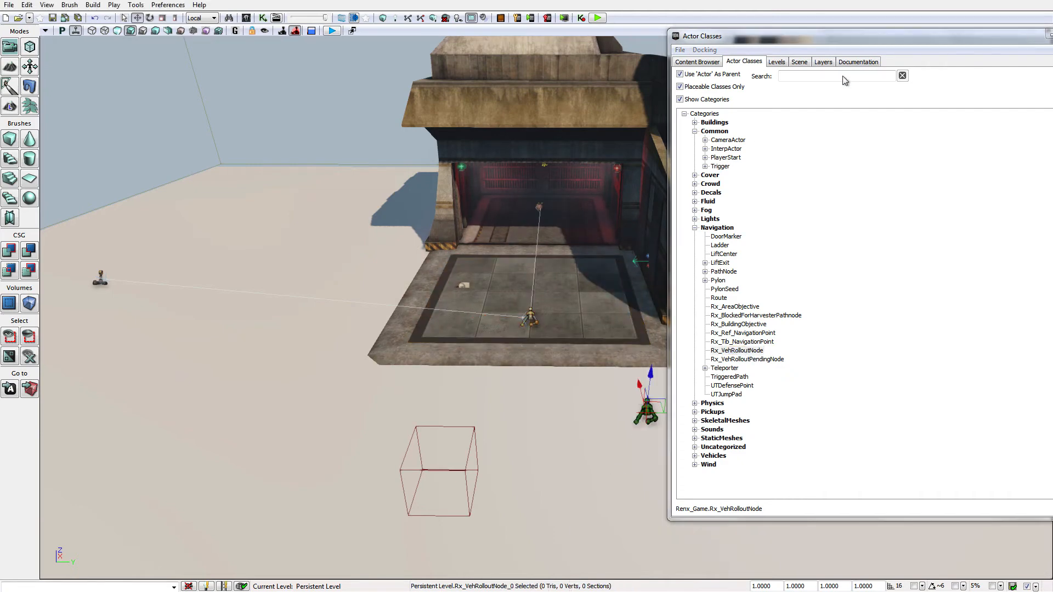
double_click(980, 38)
click(888, 47)
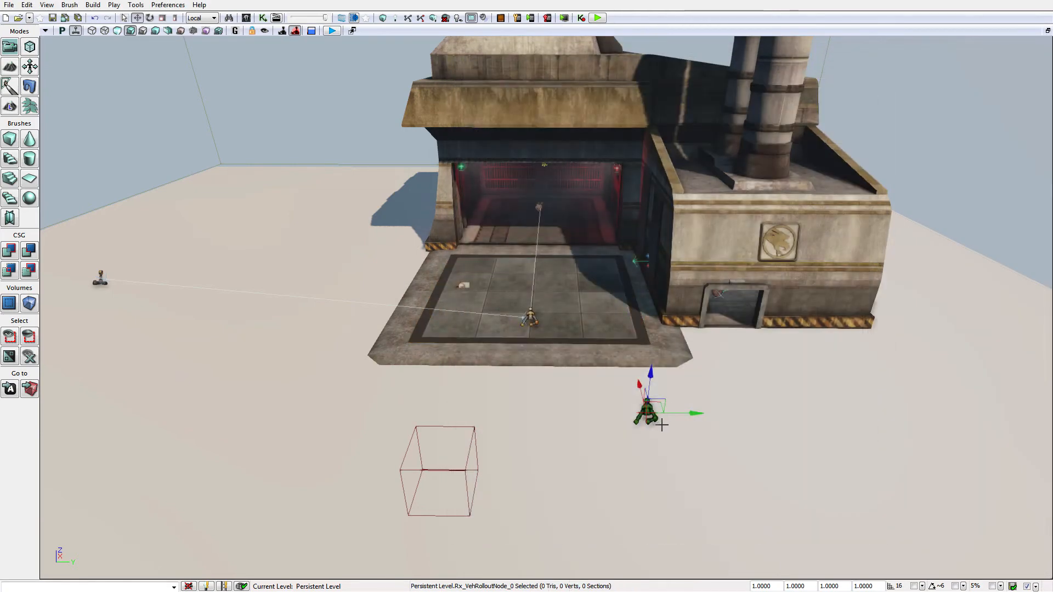
Check the rollout node's Team Num property and spread copies of the node around the vehicle pad's front and open side
double_click(633, 417)
click(135, 76)
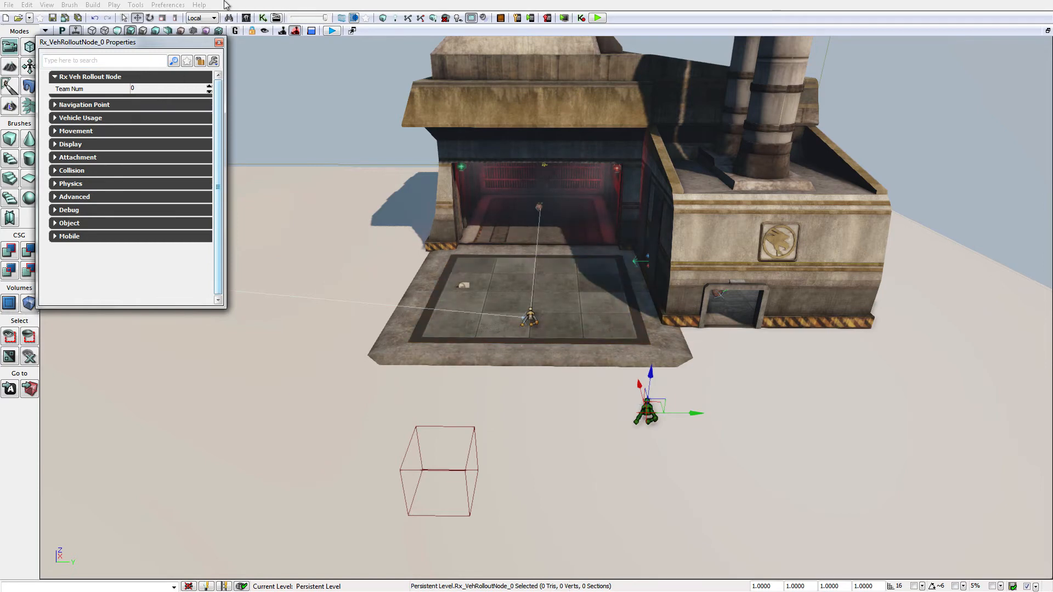
click(219, 42)
drag(696, 413, 277, 246)
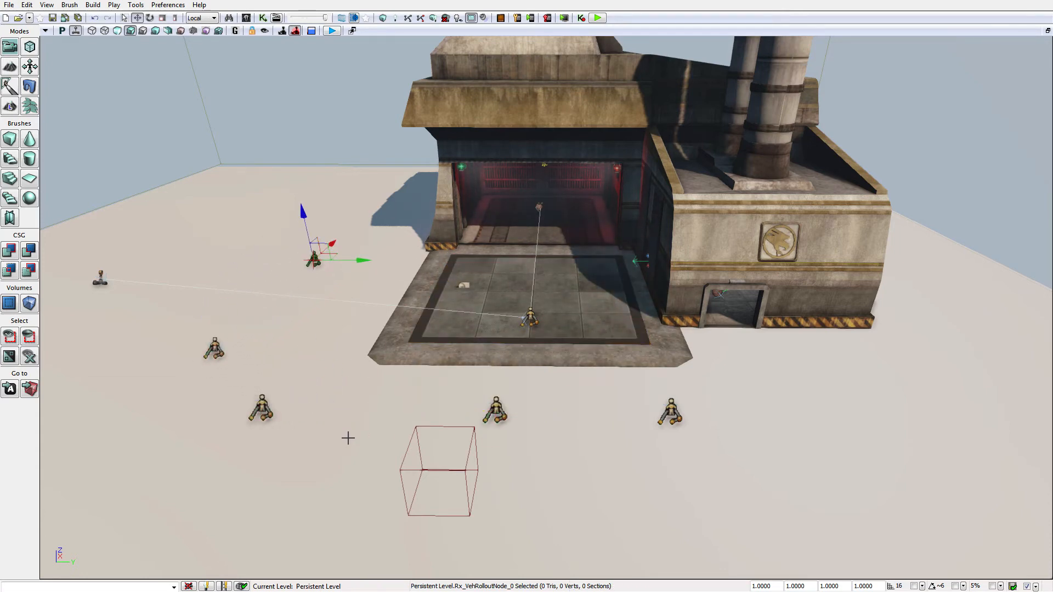
Build the AI paths for the rollout nodes spread around the vehicle pad, then dismiss the map check report
click(464, 285)
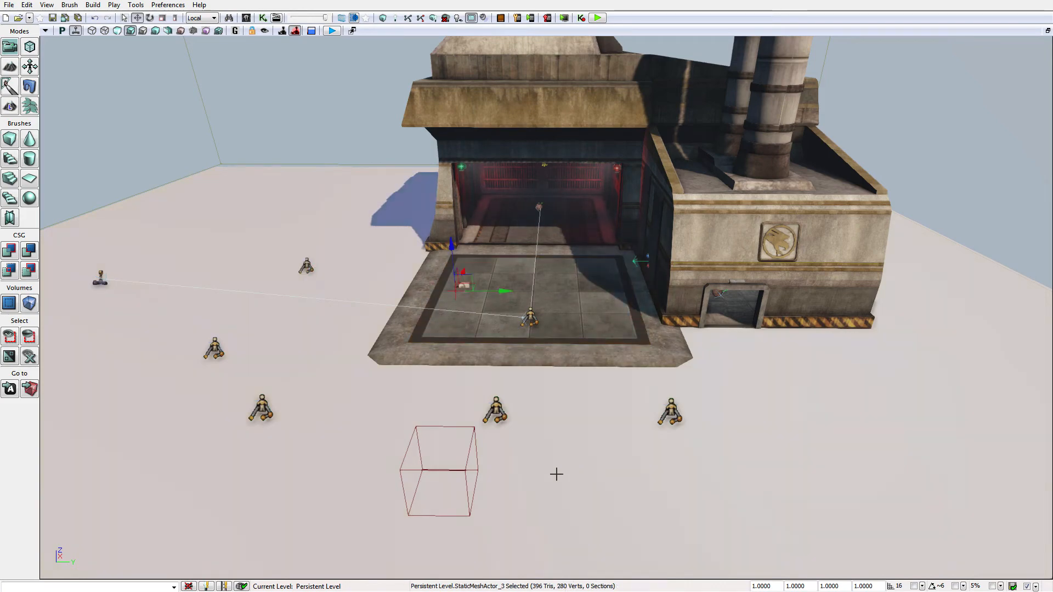
drag(557, 472, 494, 396)
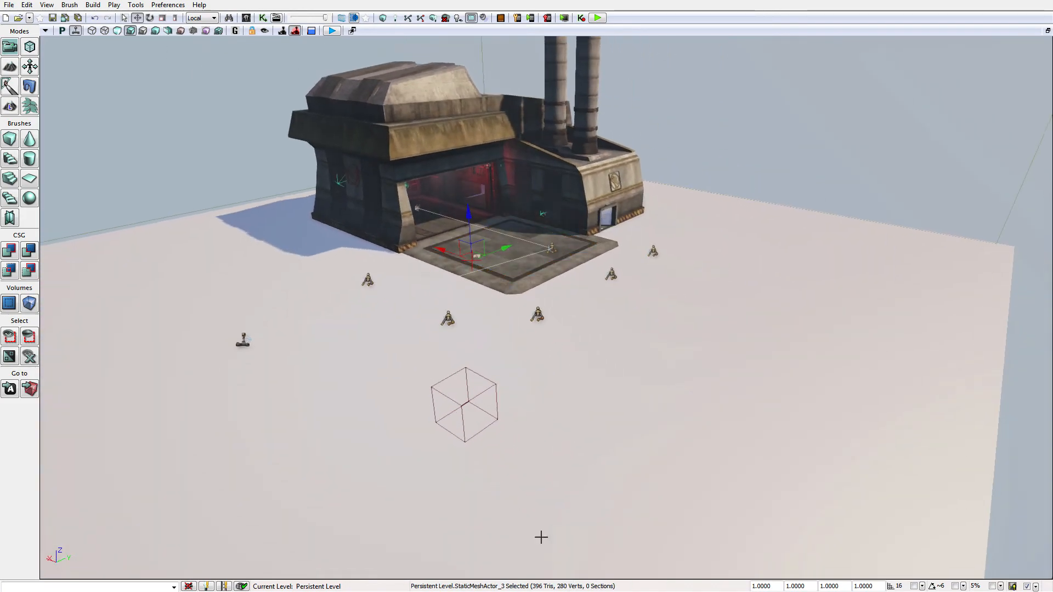
mouse_move(418, 422)
mouse_down()
mouse_move(394, 395)
mouse_move(420, 430)
mouse_up()
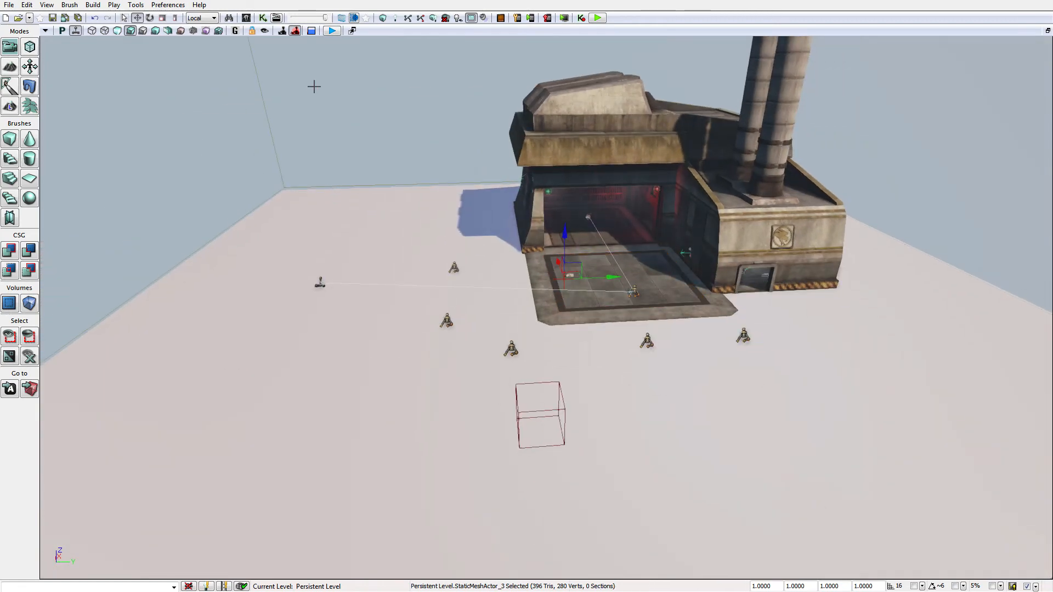
click(409, 18)
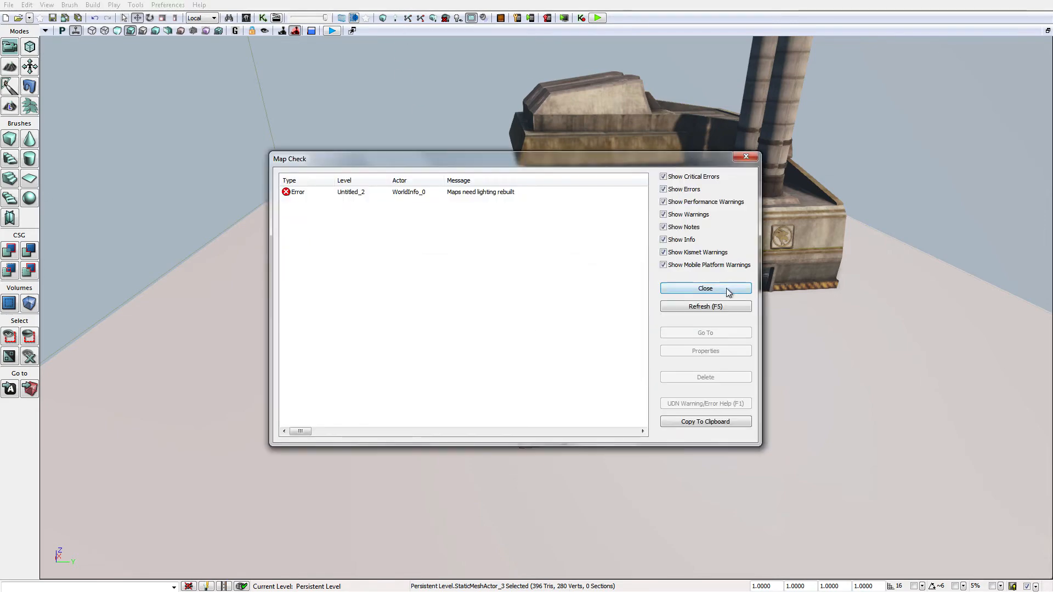
click(705, 288)
drag(517, 329, 367, 280)
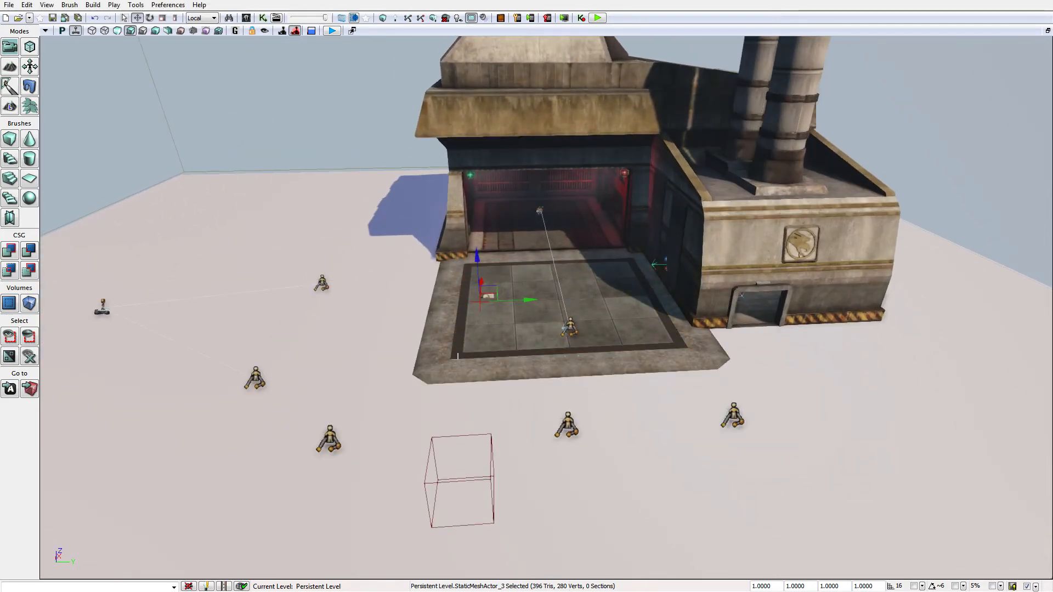
Check the path connections of the vehicle rollout pending node on the pad and rebuild the AI paths
click(569, 327)
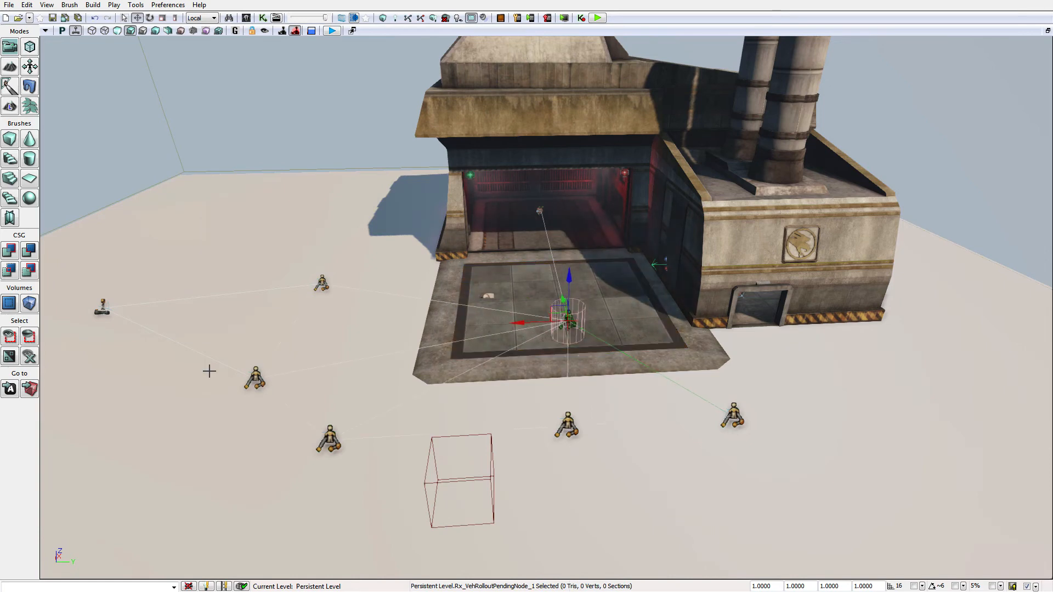
click(514, 352)
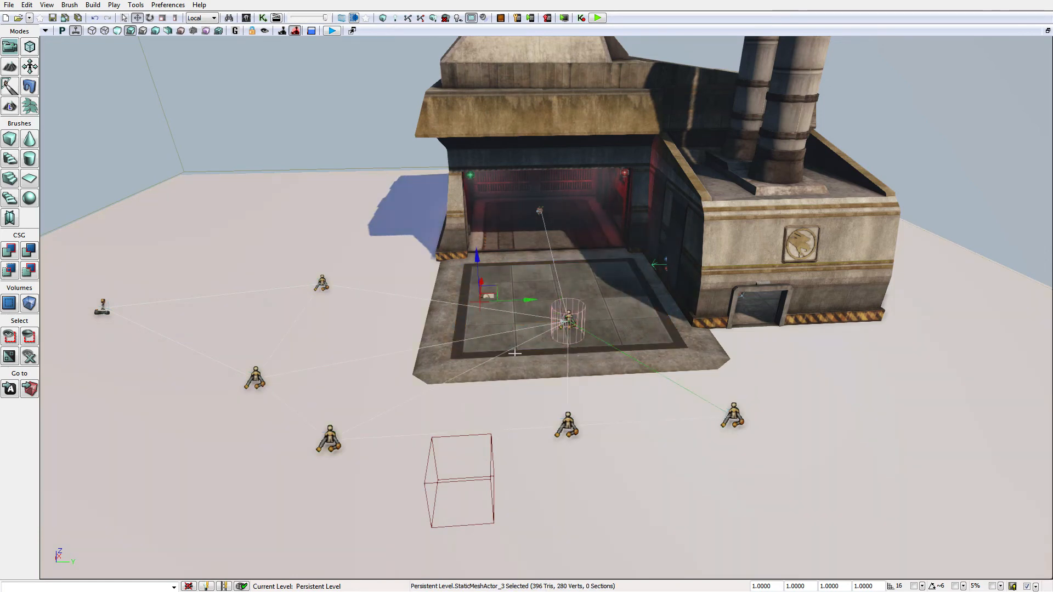
key(ctrl+z)
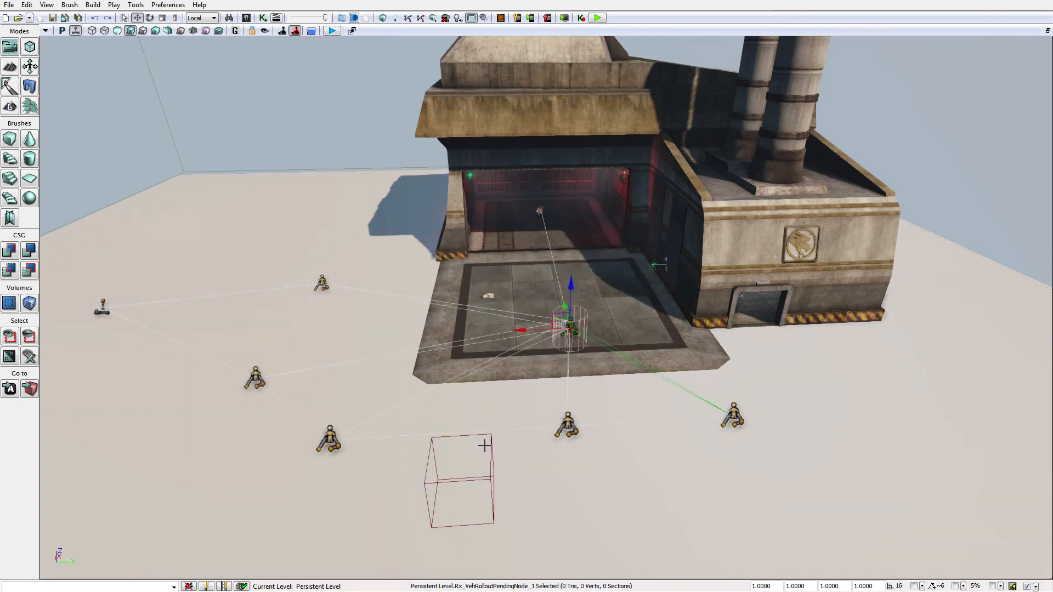
key(ctrl+y)
click(396, 18)
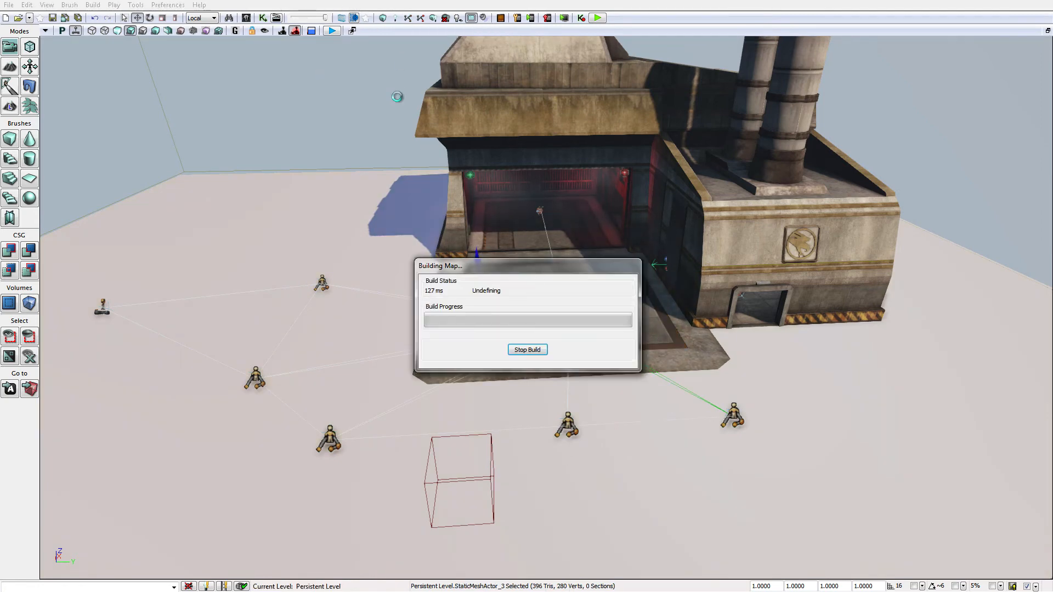
click(723, 287)
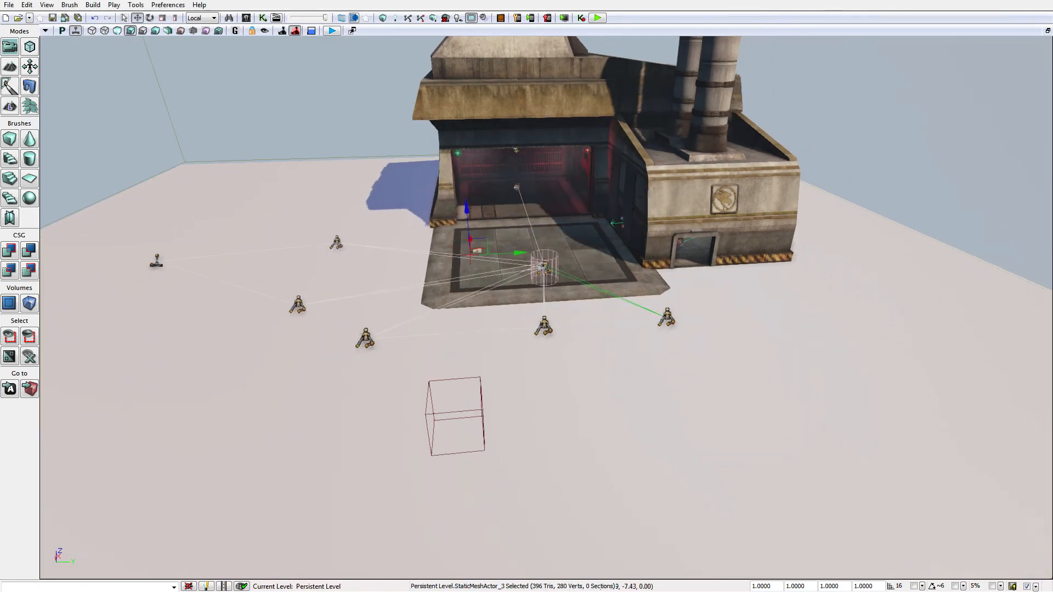
Look over the path links around the factory and save only the Untitled_2 package, excluding RX_BU_Prefabs
drag(511, 452, 477, 329)
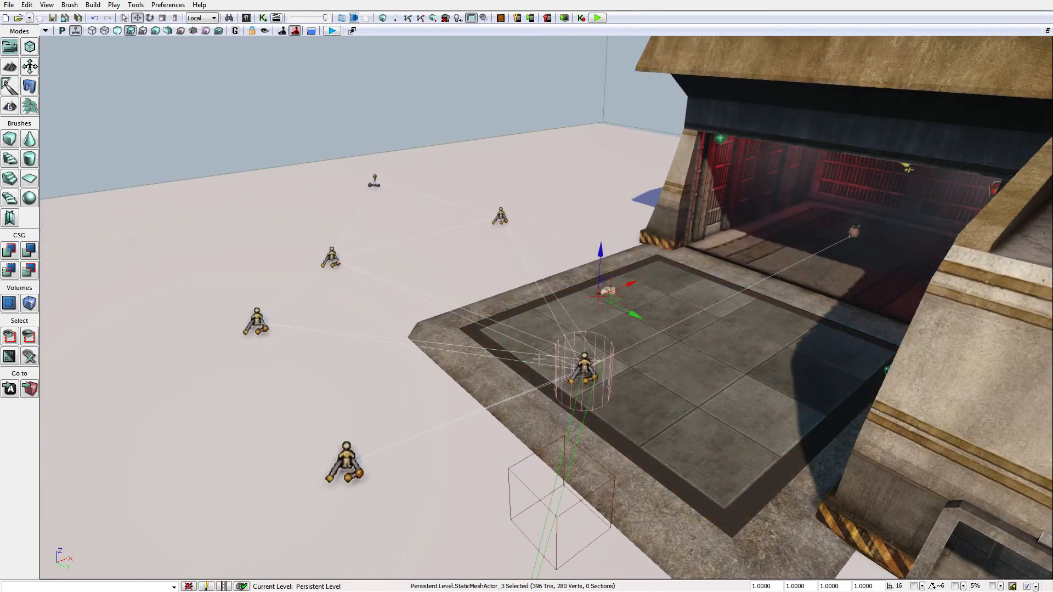
mouse_move(539, 359)
mouse_down()
mouse_move(539, 397)
mouse_move(532, 346)
mouse_up()
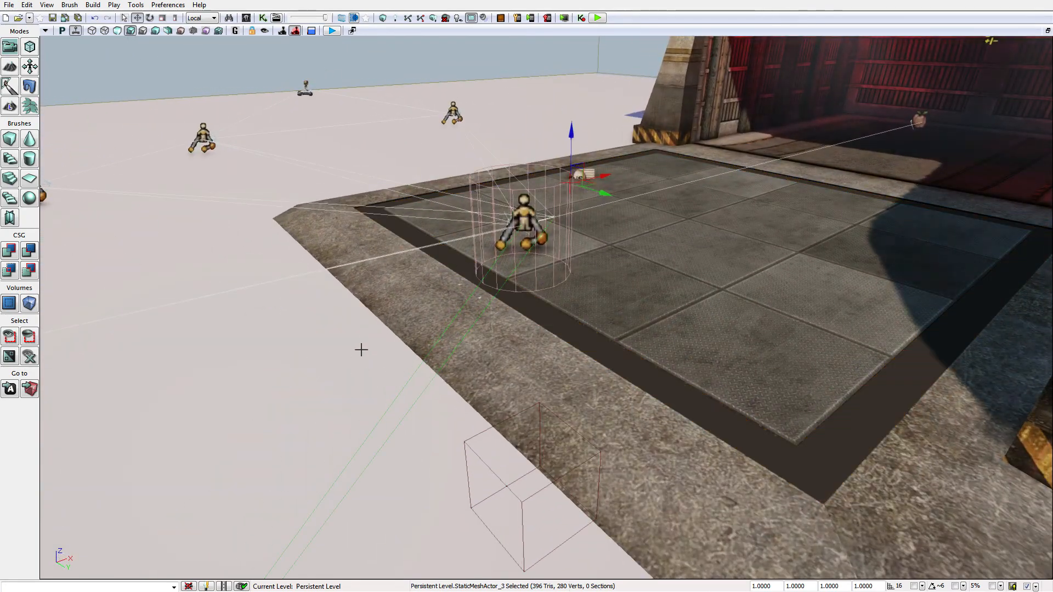
drag(361, 349, 452, 318)
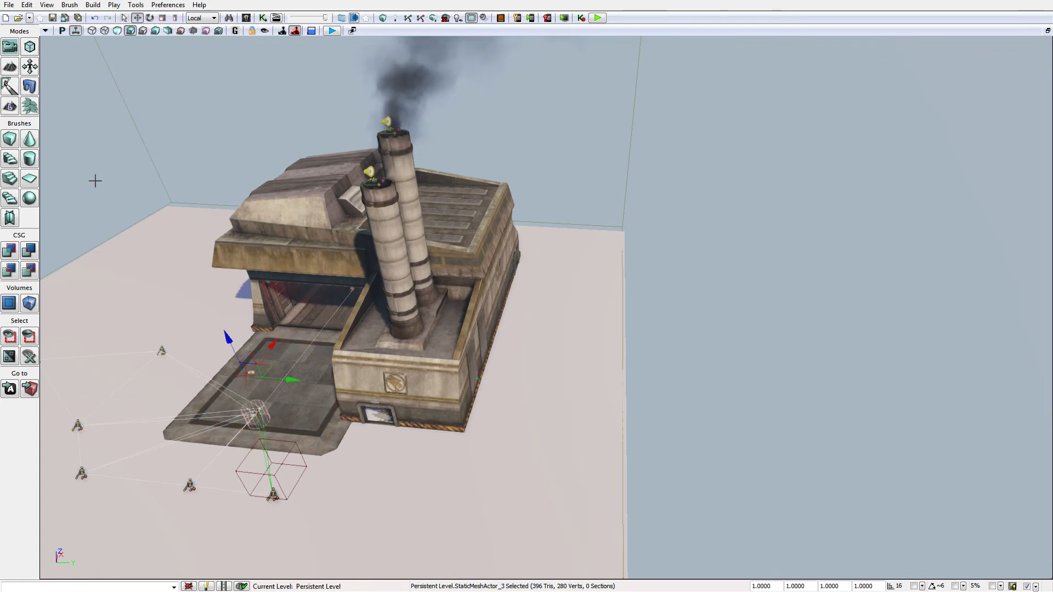
click(8, 5)
click(80, 78)
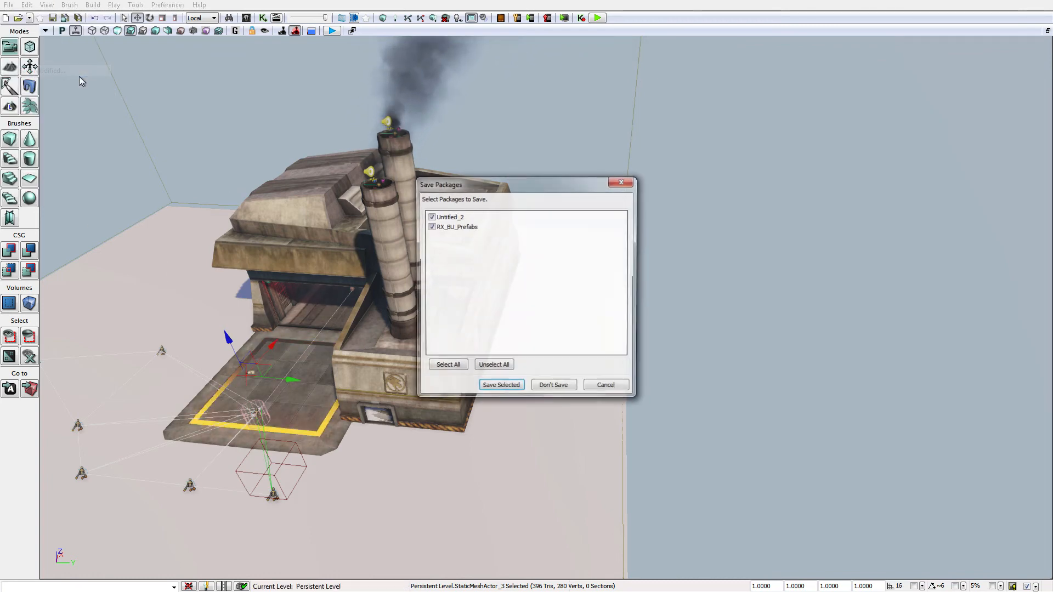
click(432, 227)
drag(488, 185, 632, 139)
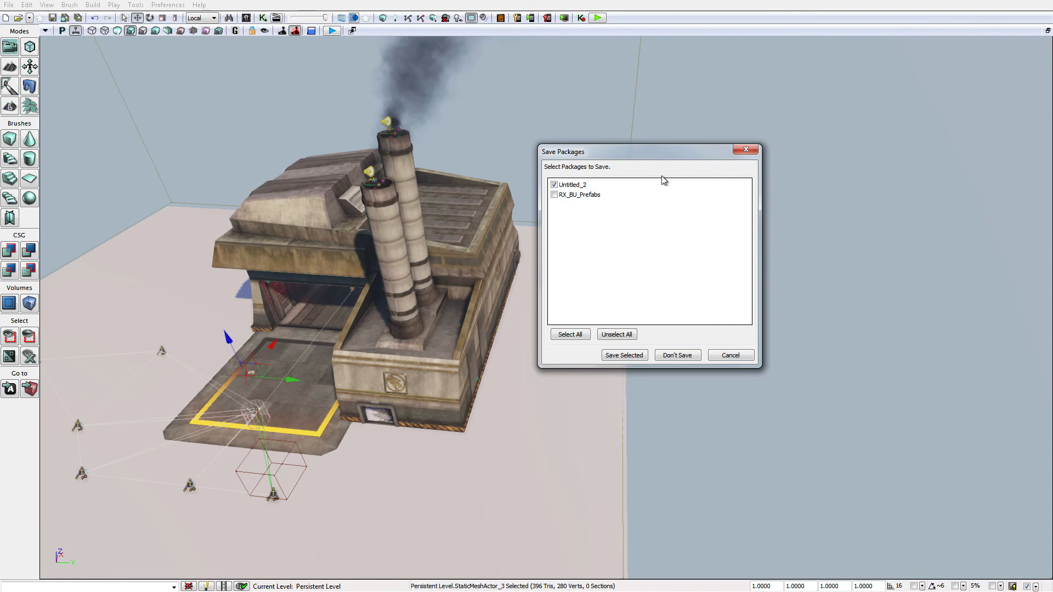
click(623, 355)
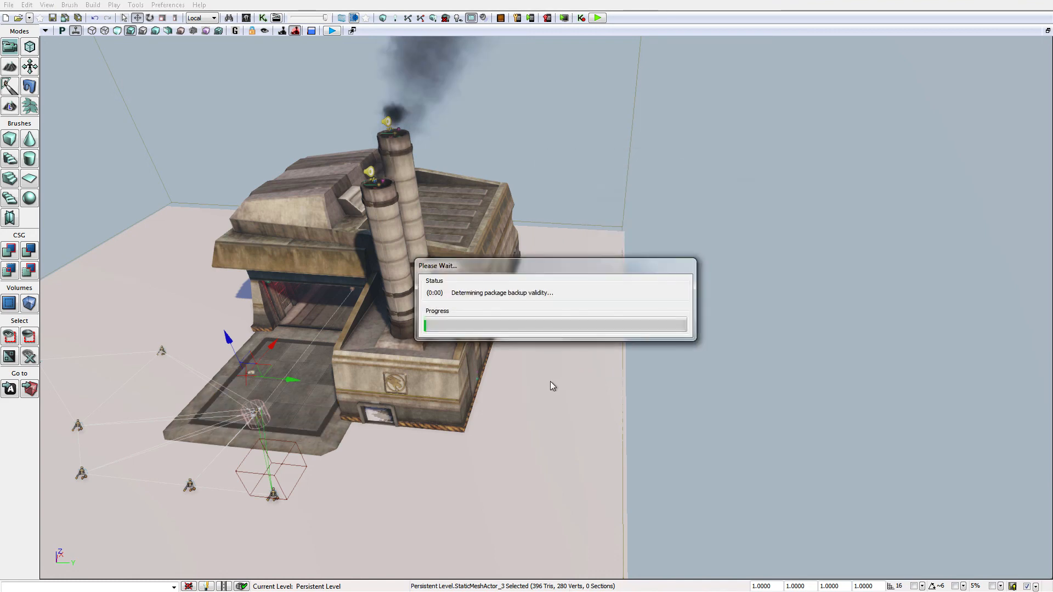